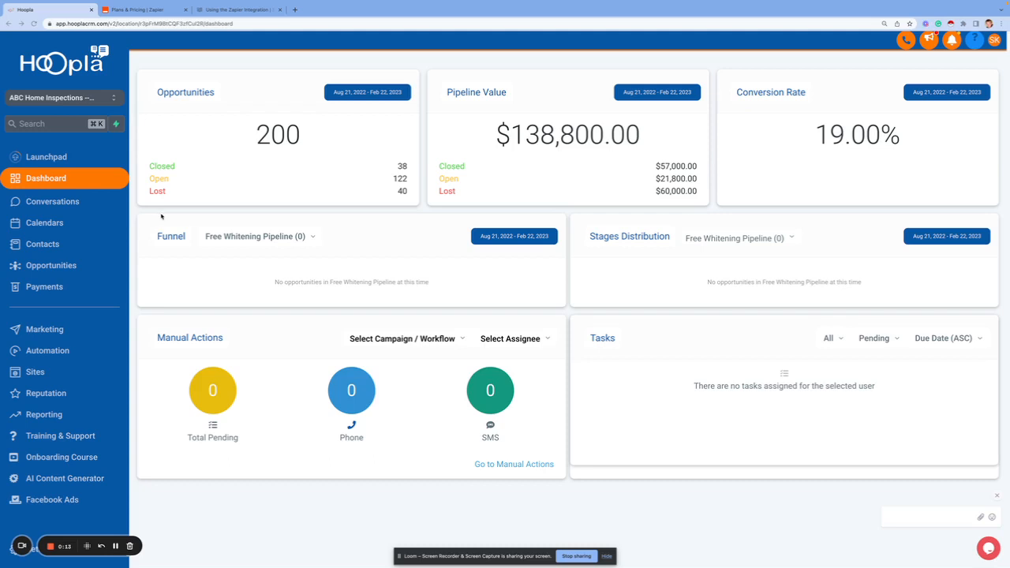
- Look over the plans and pricing page on the Zapier website
{"action": "left_click", "coordinate": [148, 11]}
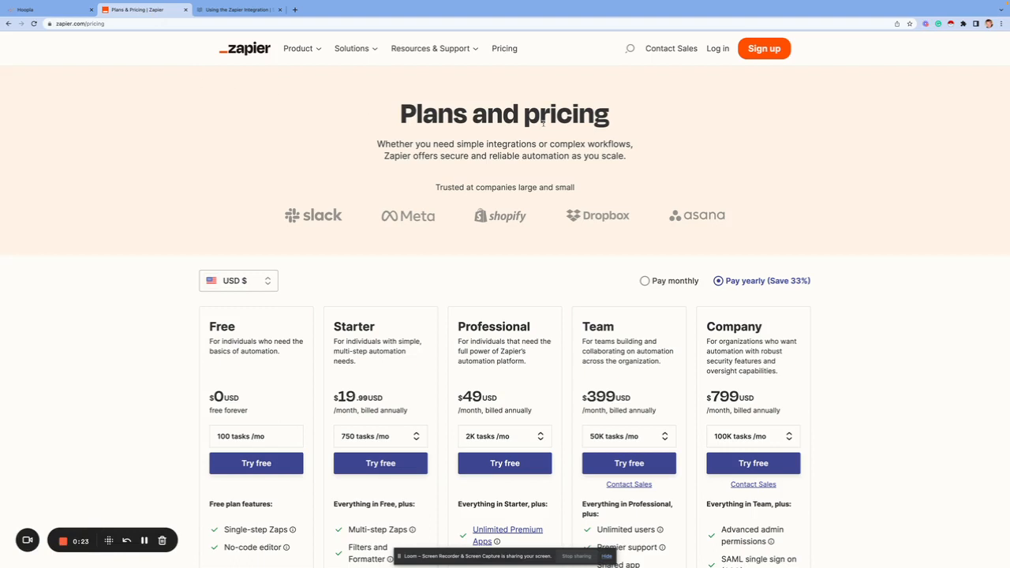
{"action": "left_click", "coordinate": [512, 51]}
- Open Spectora's "Using the Zapier Integration" article from the Google results for "spectora and zapier"
{"action": "left_click", "coordinate": [231, 10]}
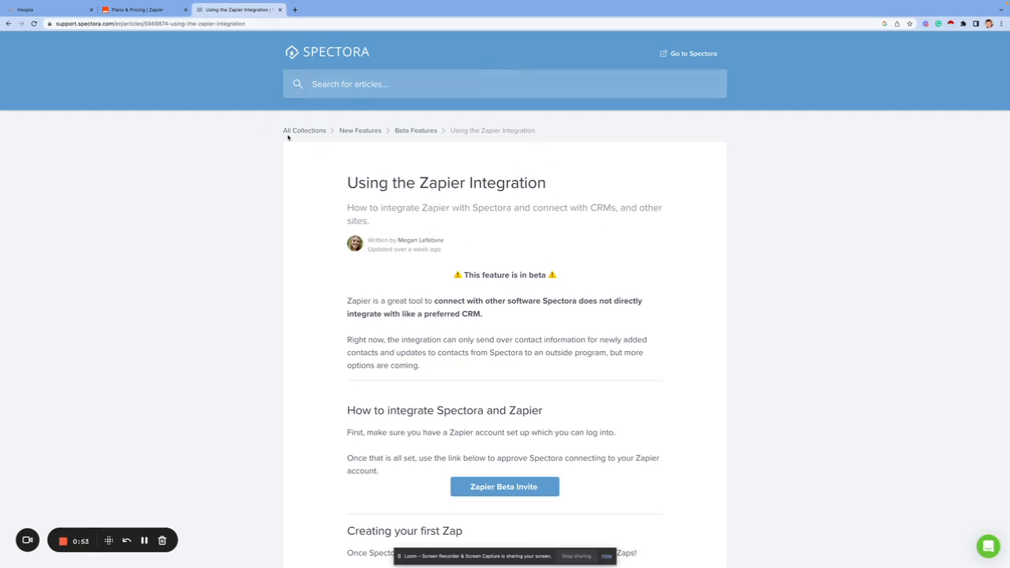
{"action": "left_click", "coordinate": [8, 23]}
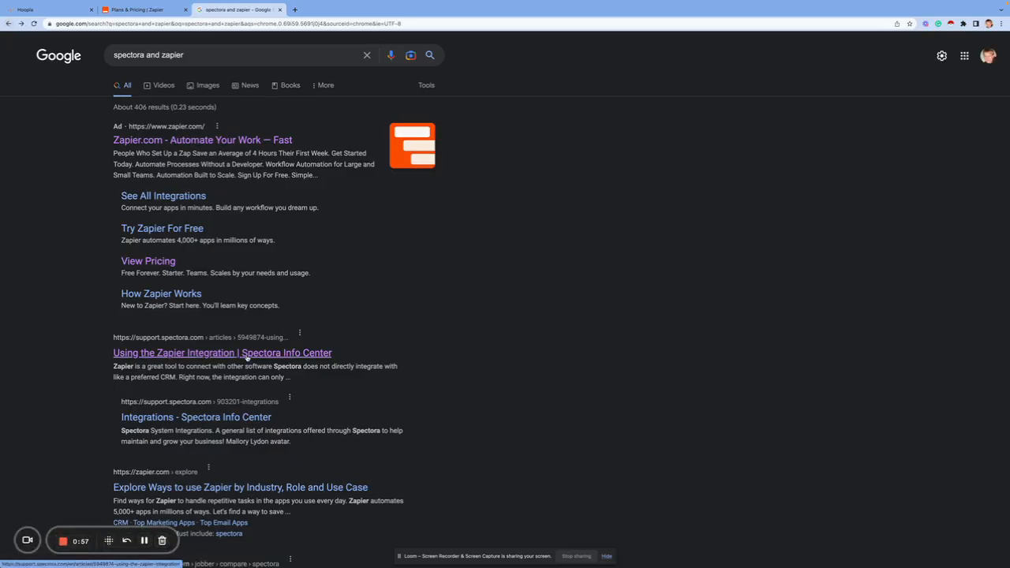
{"action": "left_click", "coordinate": [247, 356]}
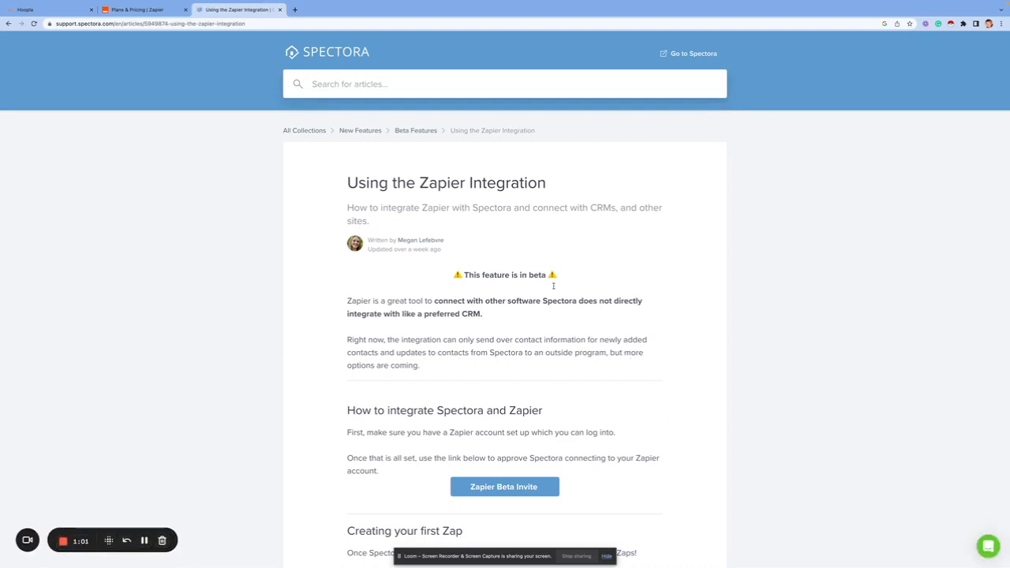
- Read through the Spectora article's sections on connecting Zapier, creating a Zap, setting up the action and testing the integration
{"action": "scroll", "coordinate": [478, 240], "scroll_direction": "down", "scroll_amount": 5}
{"action": "scroll", "coordinate": [403, 215], "scroll_direction": "down", "scroll_amount": 5}
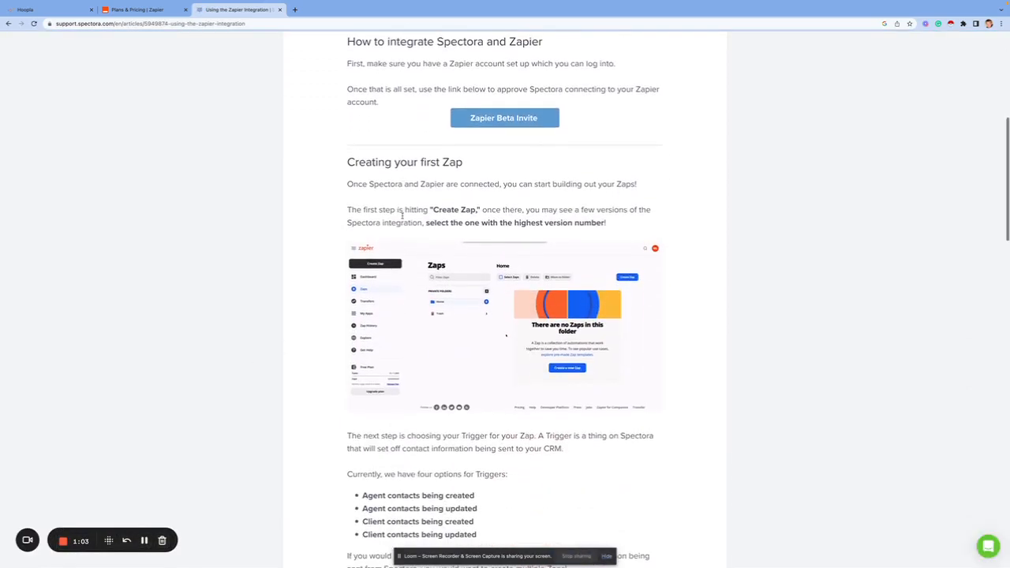
{"action": "scroll", "coordinate": [409, 223], "scroll_direction": "down", "scroll_amount": 10}
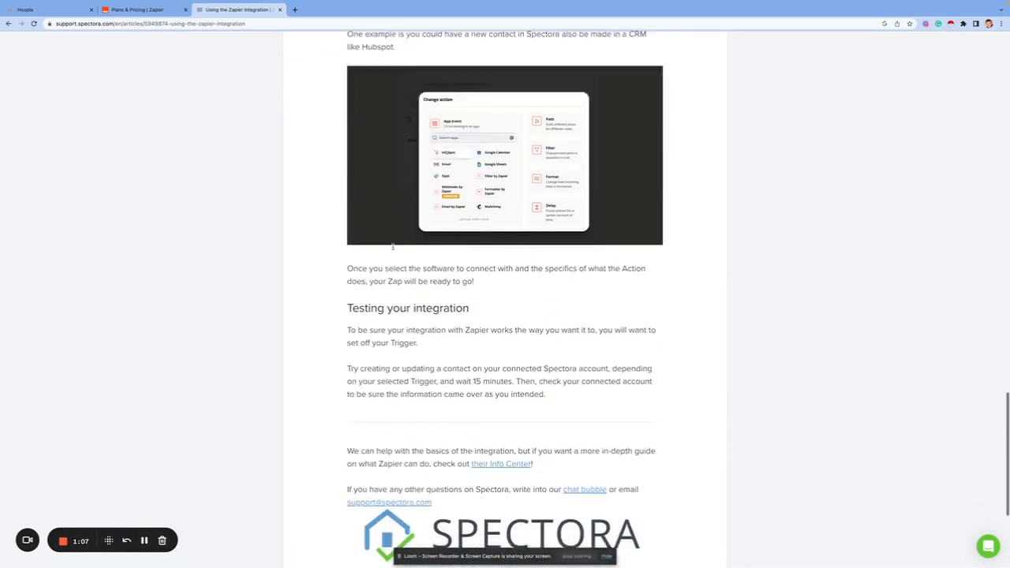
{"action": "scroll", "coordinate": [393, 249], "scroll_direction": "up", "scroll_amount": 3}
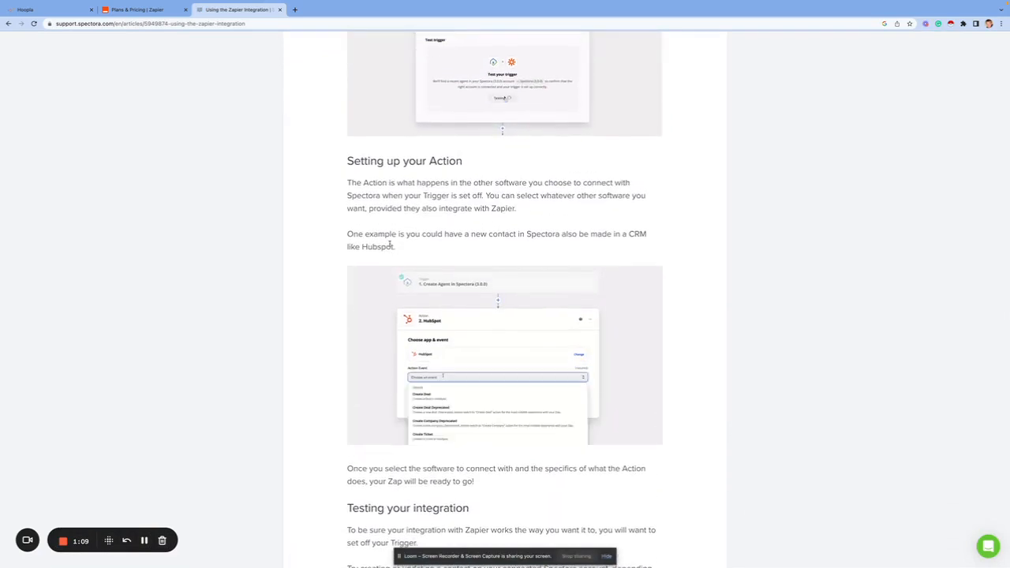
{"action": "scroll", "coordinate": [389, 246], "scroll_direction": "up", "scroll_amount": 2}
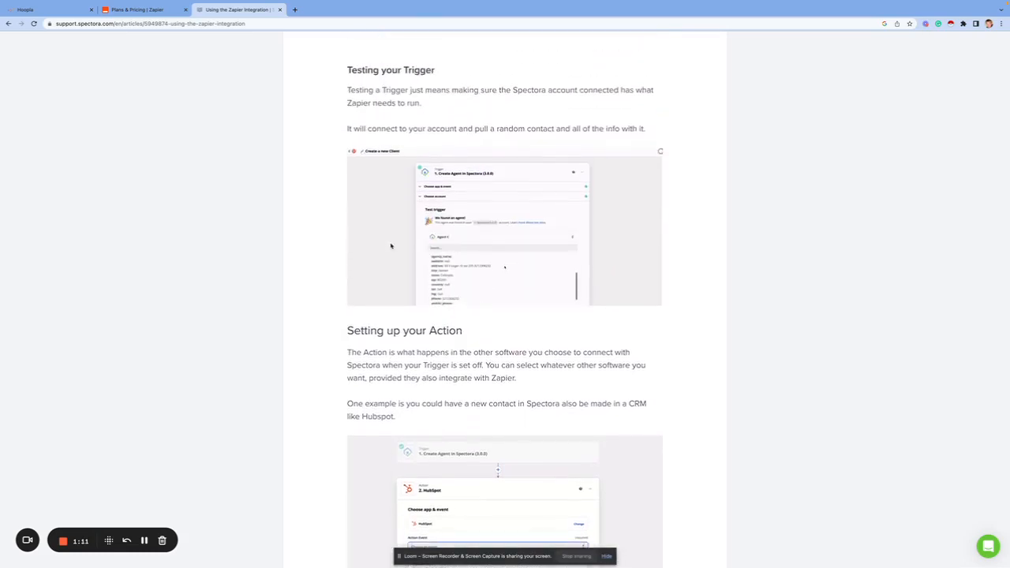
{"action": "scroll", "coordinate": [391, 246], "scroll_direction": "up", "scroll_amount": 20}
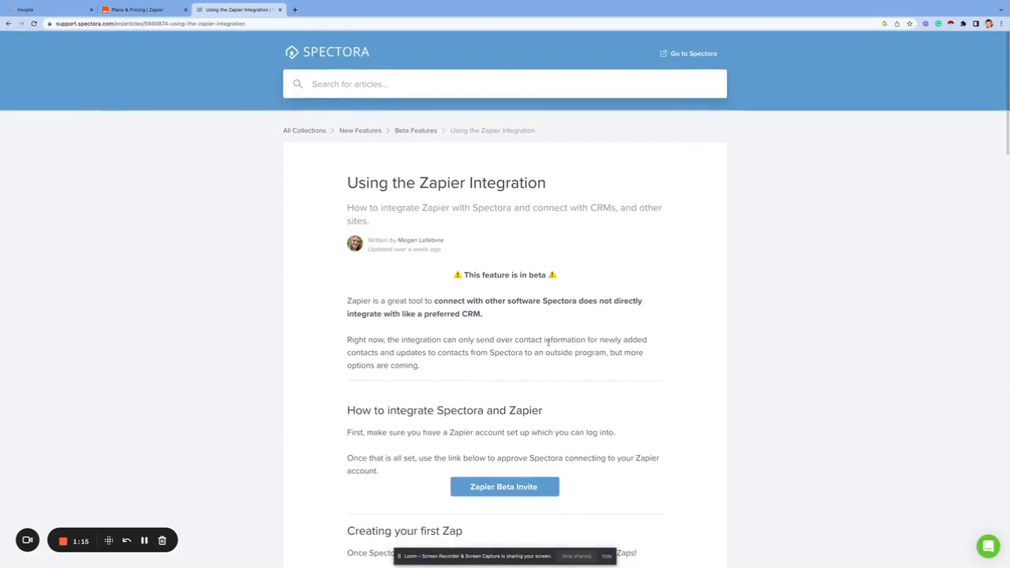
{"action": "scroll", "coordinate": [576, 355], "scroll_direction": "down", "scroll_amount": 2}
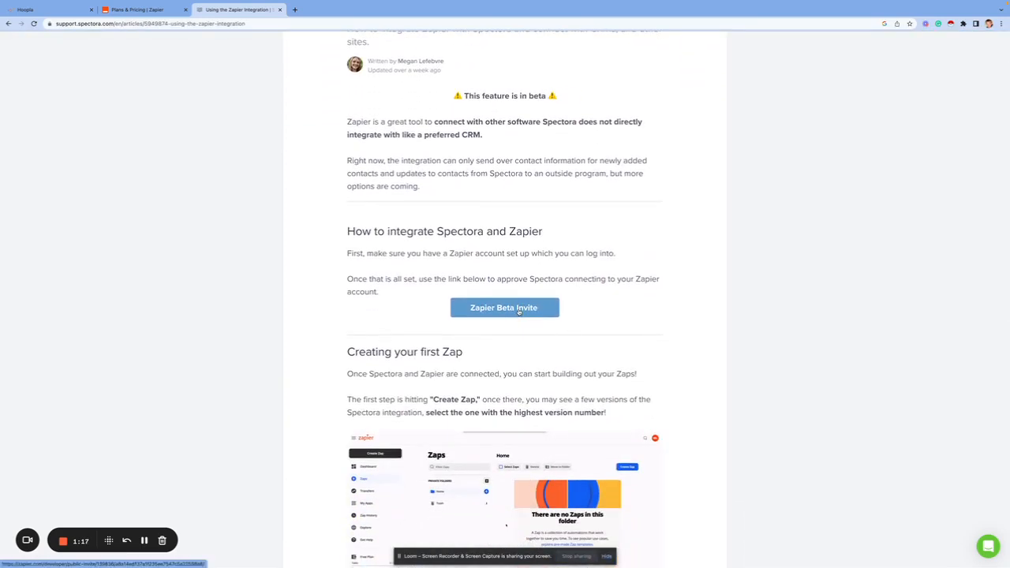
{"action": "left_click", "coordinate": [519, 310]}
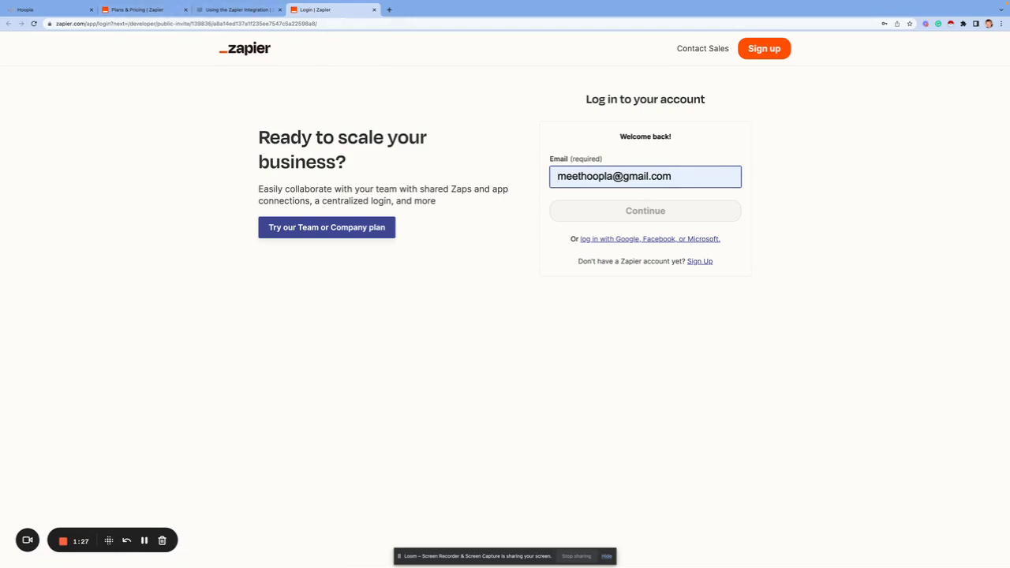
{"action": "left_click", "coordinate": [654, 212]}
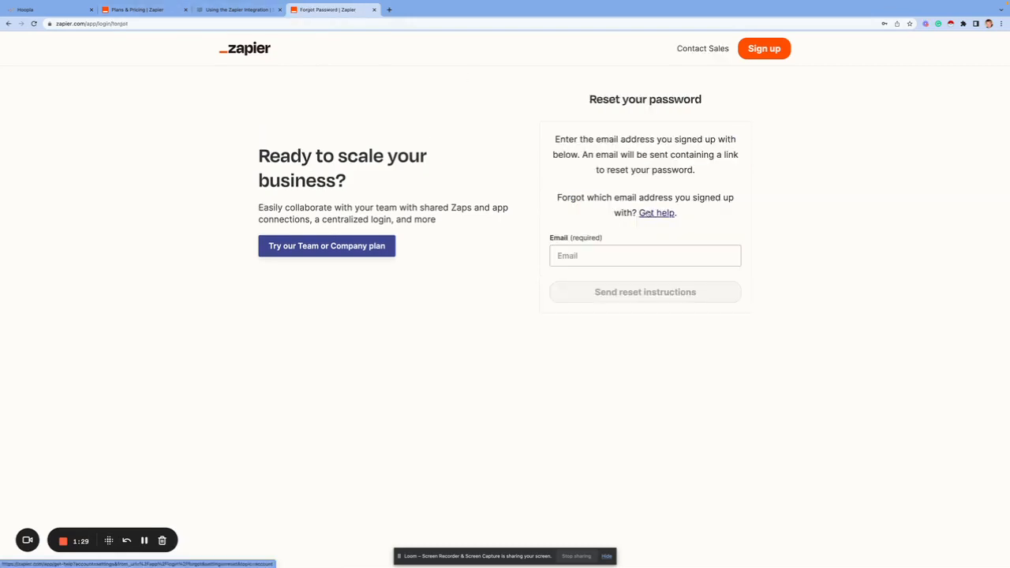
{"action": "left_click", "coordinate": [619, 255]}
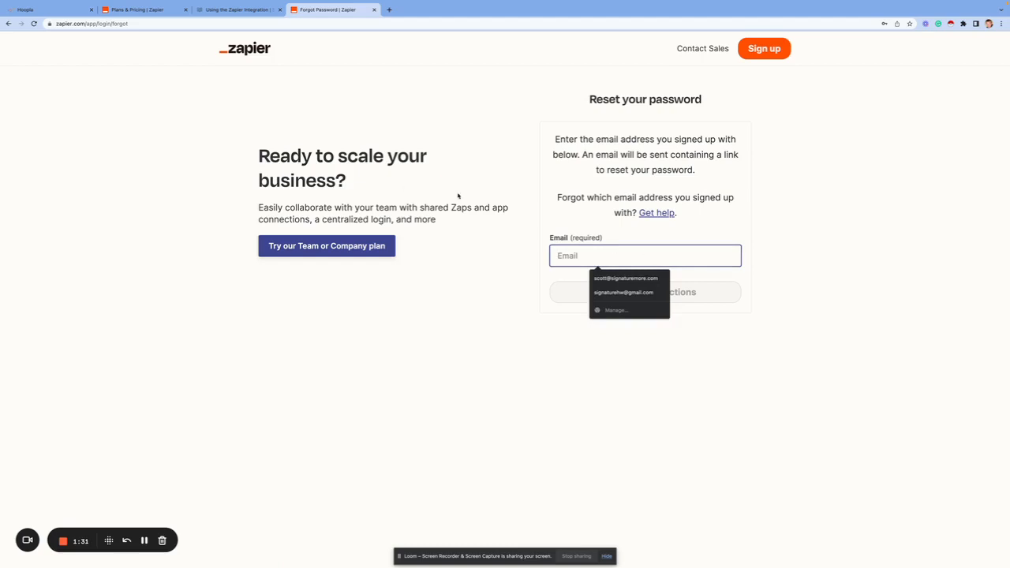
{"action": "left_click", "coordinate": [373, 9]}
- Log in to Zapier from its pricing page using the saved account email and password
{"action": "left_click", "coordinate": [150, 9]}
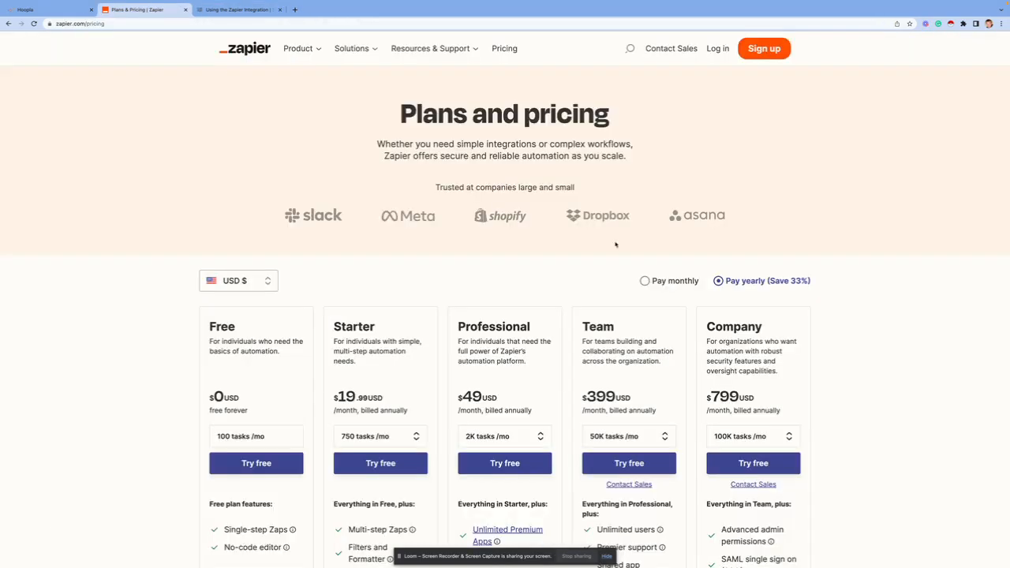
{"action": "left_click", "coordinate": [717, 48]}
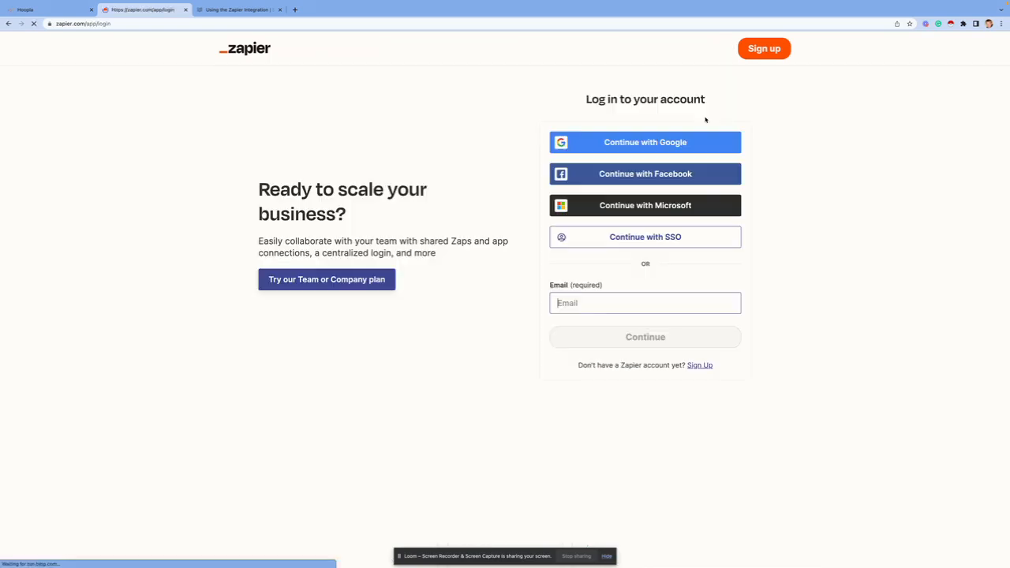
{"action": "left_click", "coordinate": [670, 331]}
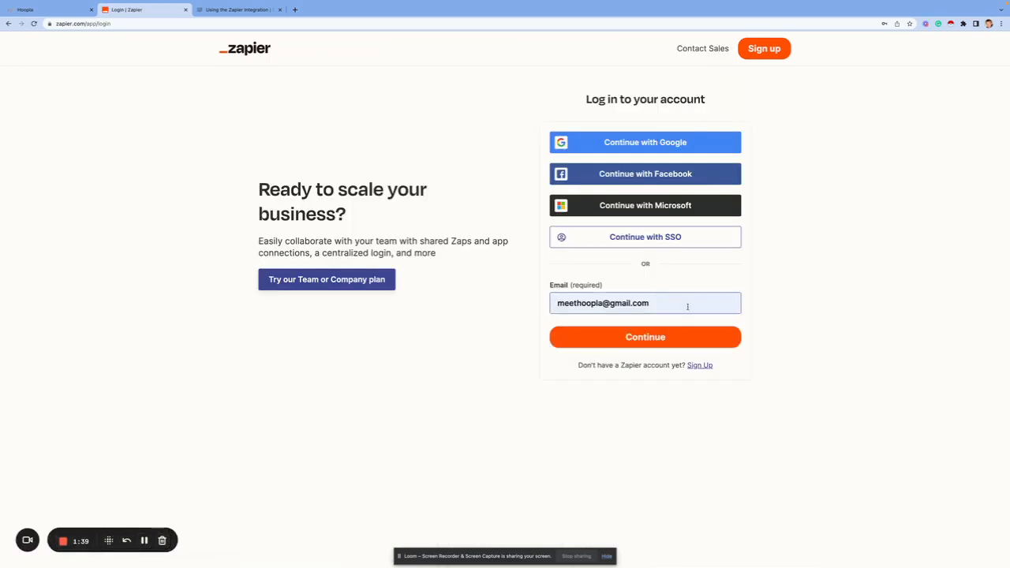
{"action": "left_click", "coordinate": [652, 344]}
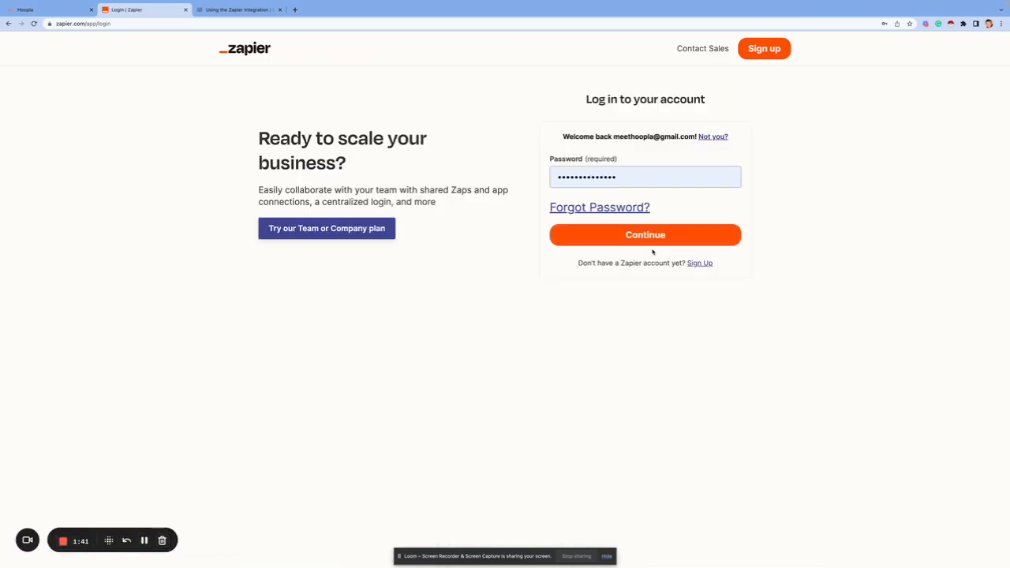
{"action": "left_click", "coordinate": [654, 237]}
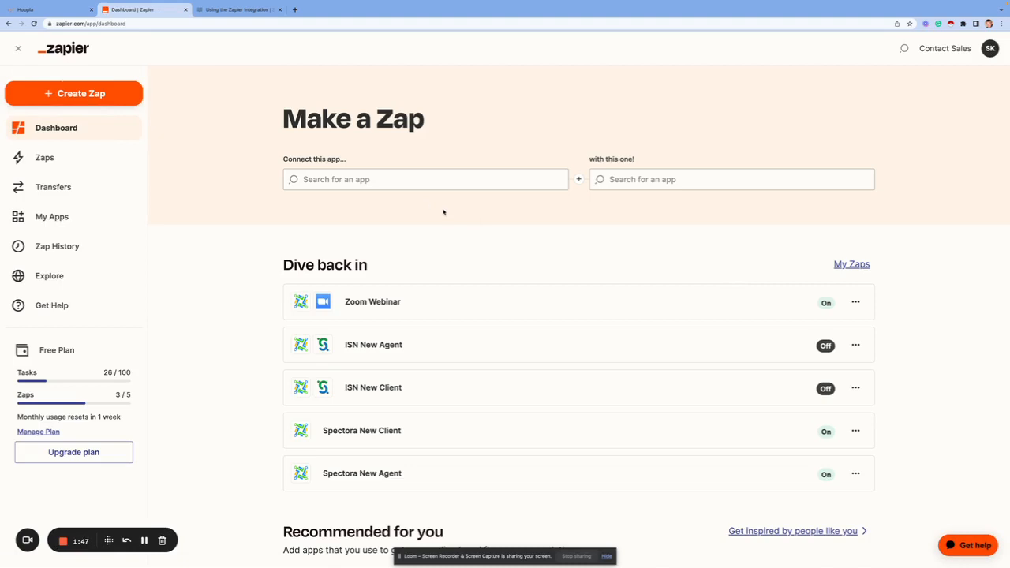
- Create a new Zap and name it "Spectora New Client"
{"action": "left_click", "coordinate": [88, 94]}
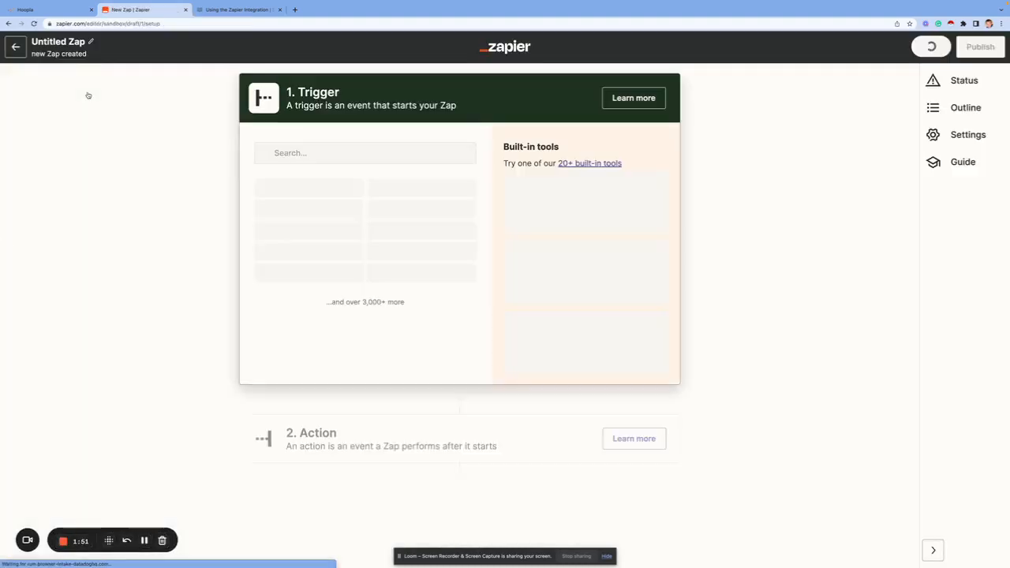
{"action": "left_click", "coordinate": [81, 44]}
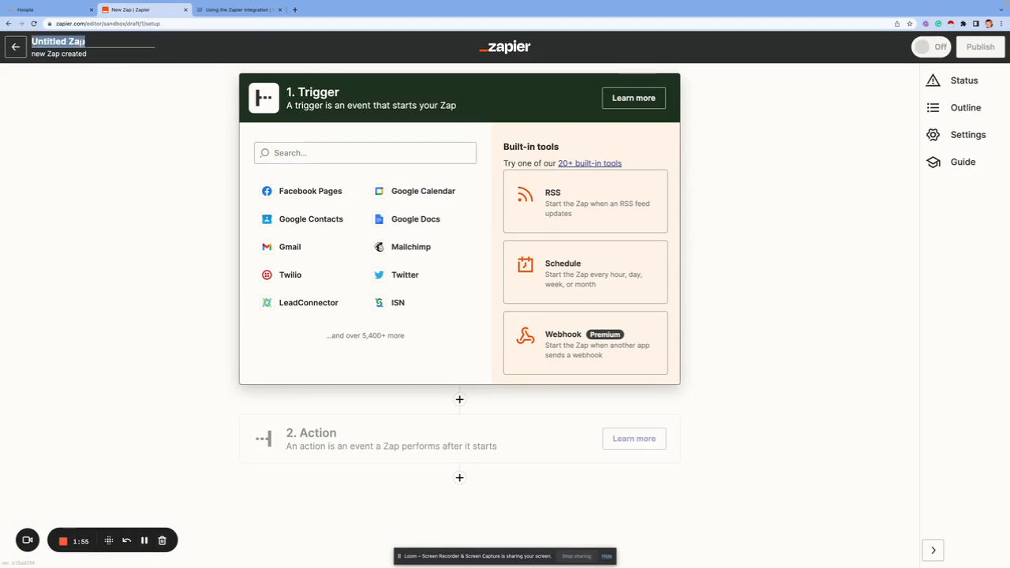
{"action": "type", "text": "S"}
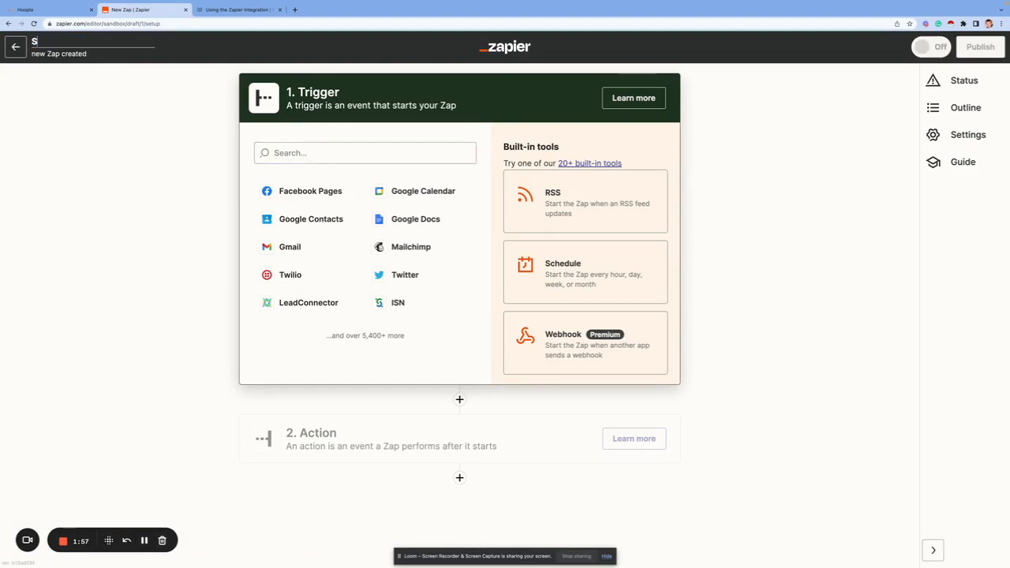
{"action": "type", "text": "pectora New Client"}
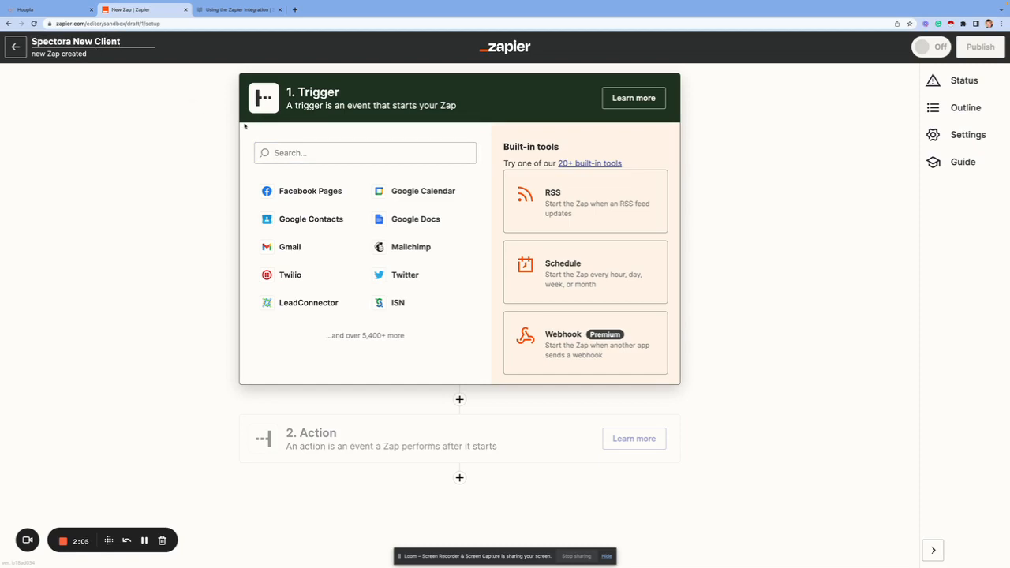
{"action": "left_click", "coordinate": [135, 128]}
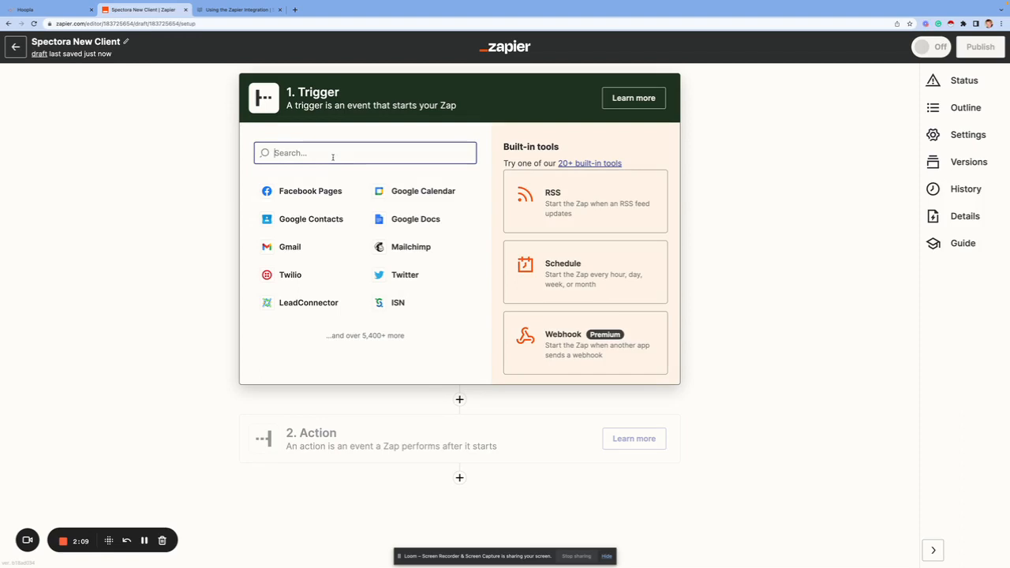
- Set Spectora (1.1.0) as the trigger app with the Create Client event and continue to the account selection
{"action": "type", "text": "spectora"}
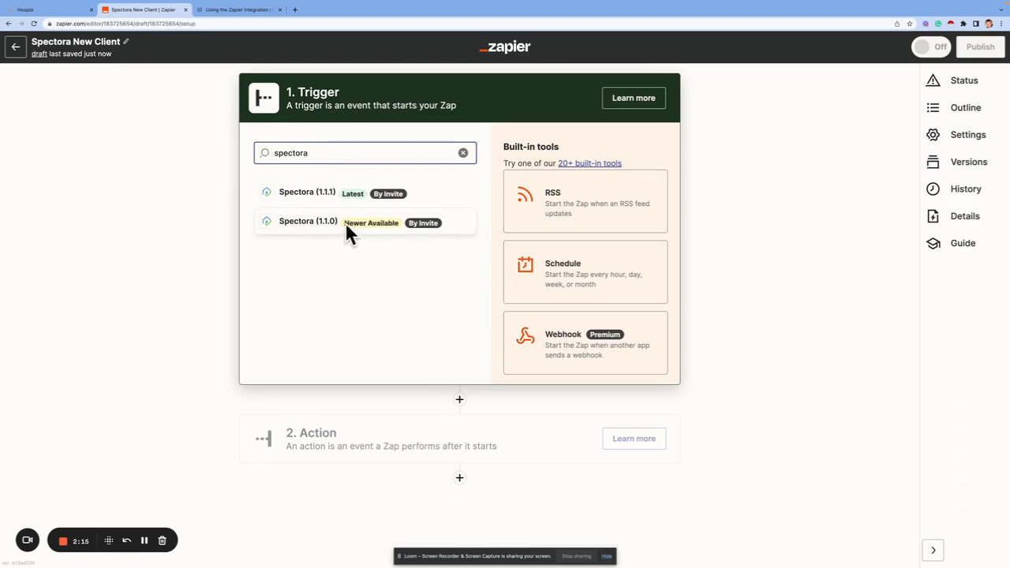
{"action": "left_click", "coordinate": [303, 223]}
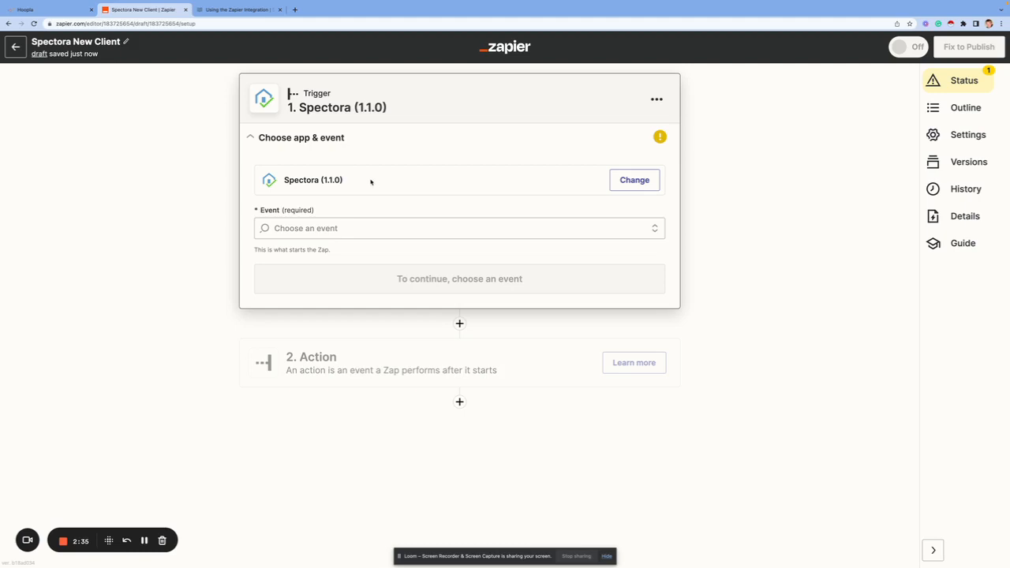
{"action": "left_click", "coordinate": [346, 229]}
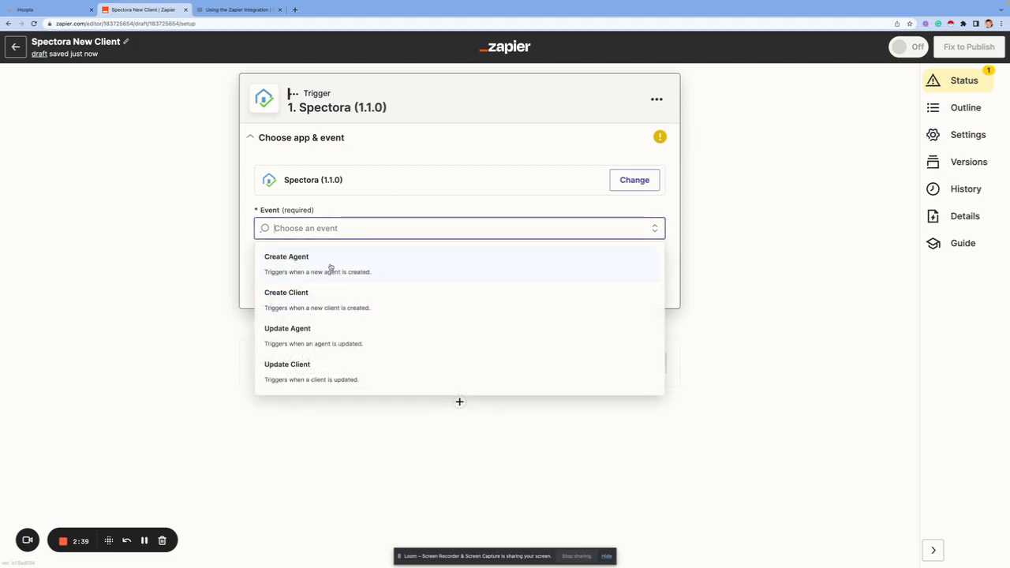
{"action": "left_click", "coordinate": [335, 300]}
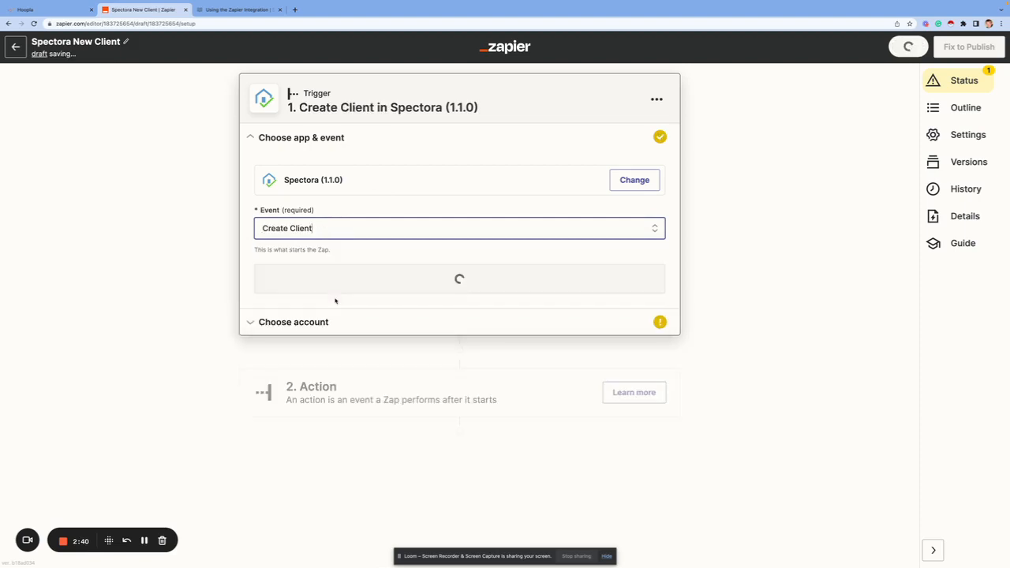
{"action": "left_click", "coordinate": [470, 281]}
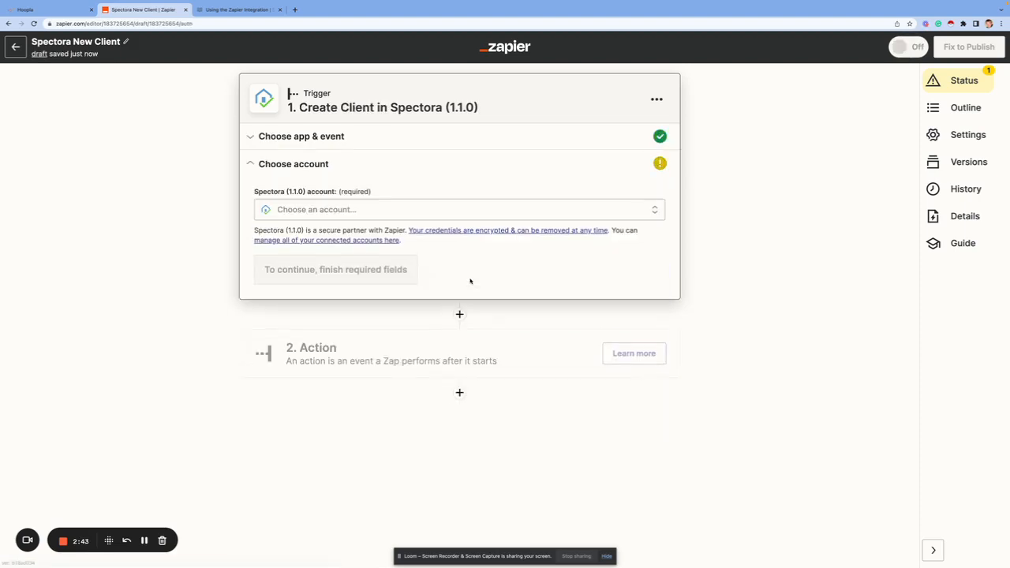
- Choose the connected Spectora (1.0.0) account for the trigger and continue to the trigger test
{"action": "left_click", "coordinate": [370, 211]}
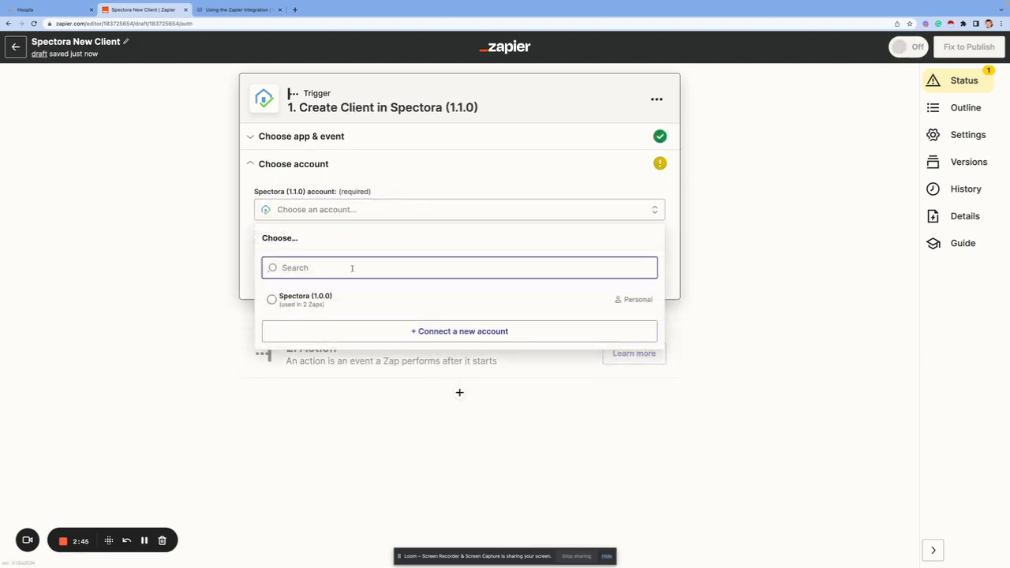
{"action": "left_click", "coordinate": [303, 298]}
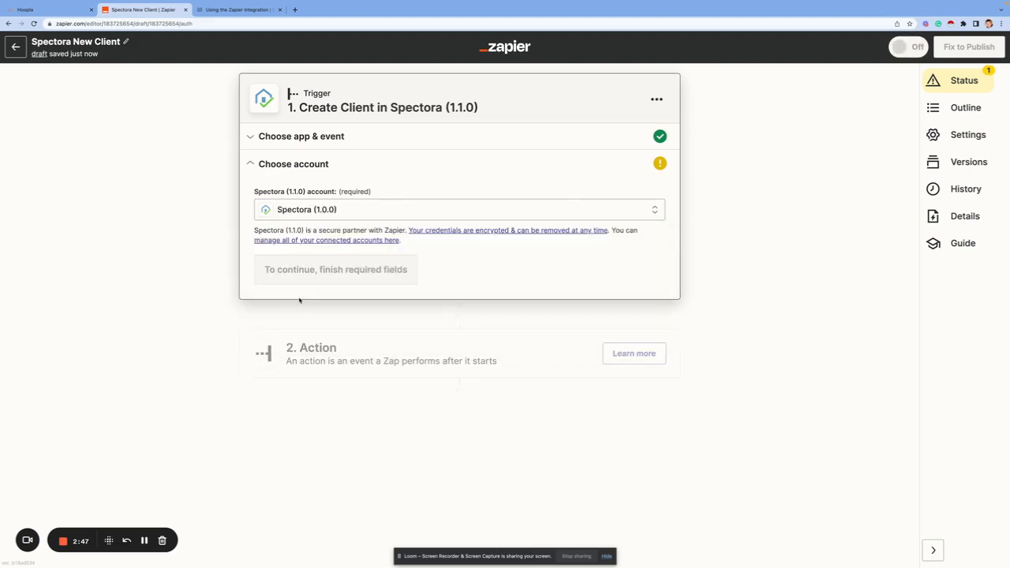
{"action": "left_click", "coordinate": [293, 275]}
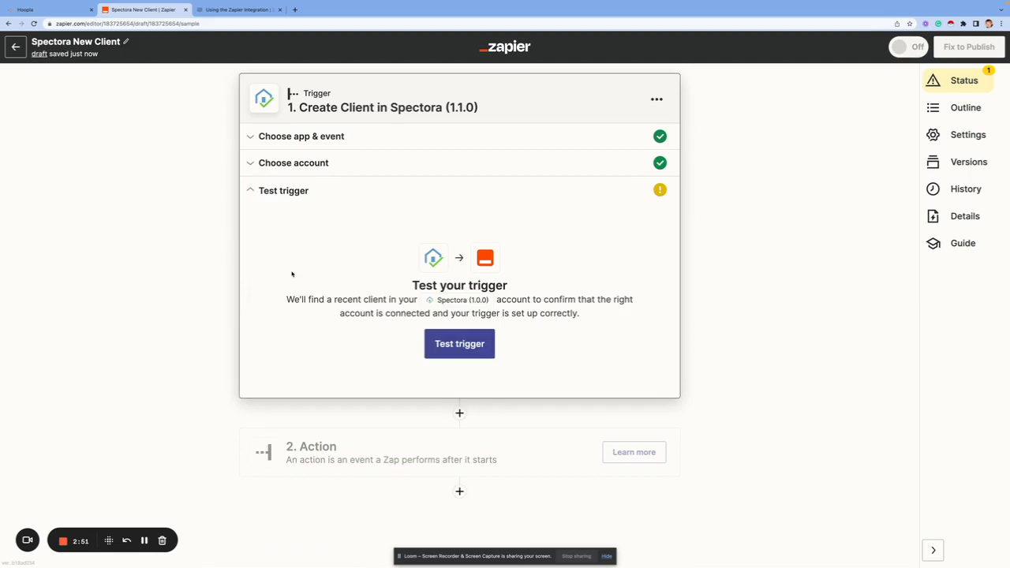
- Test the Create Client trigger, review the sample client's fields and continue to the action setup
{"action": "left_click", "coordinate": [461, 344]}
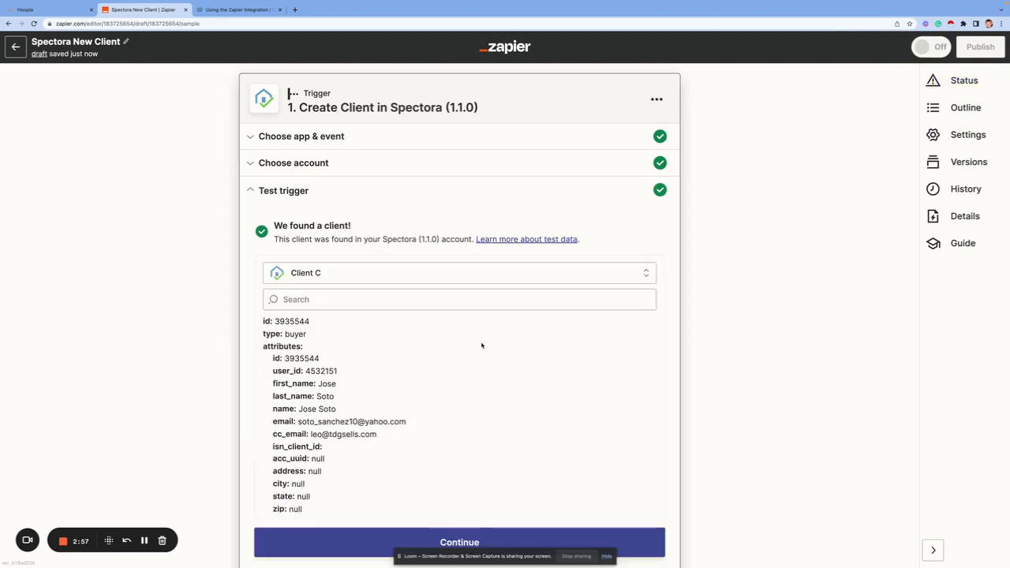
{"action": "scroll", "coordinate": [458, 347], "scroll_direction": "down", "scroll_amount": 5}
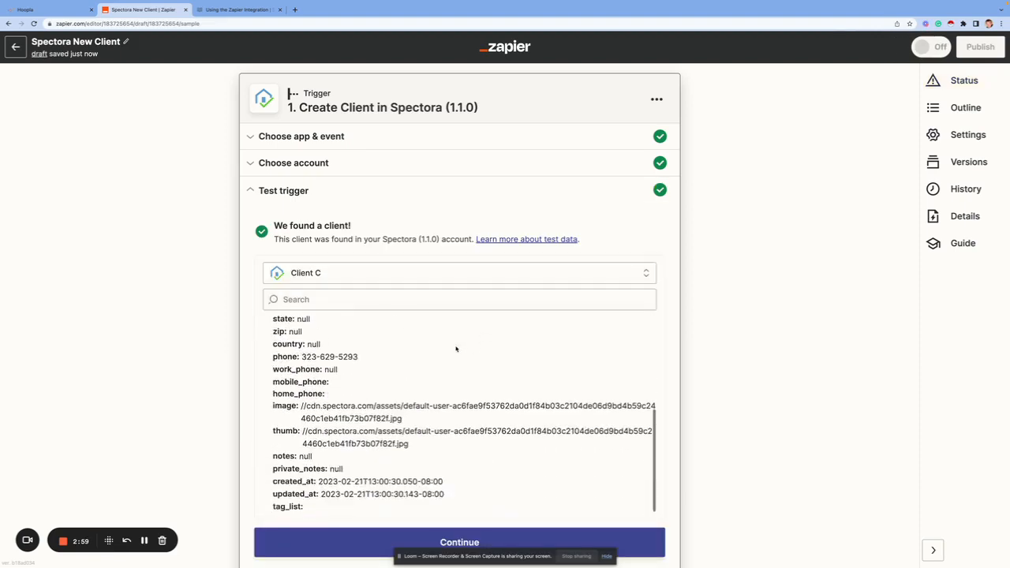
{"action": "scroll", "coordinate": [456, 349], "scroll_direction": "down", "scroll_amount": 3}
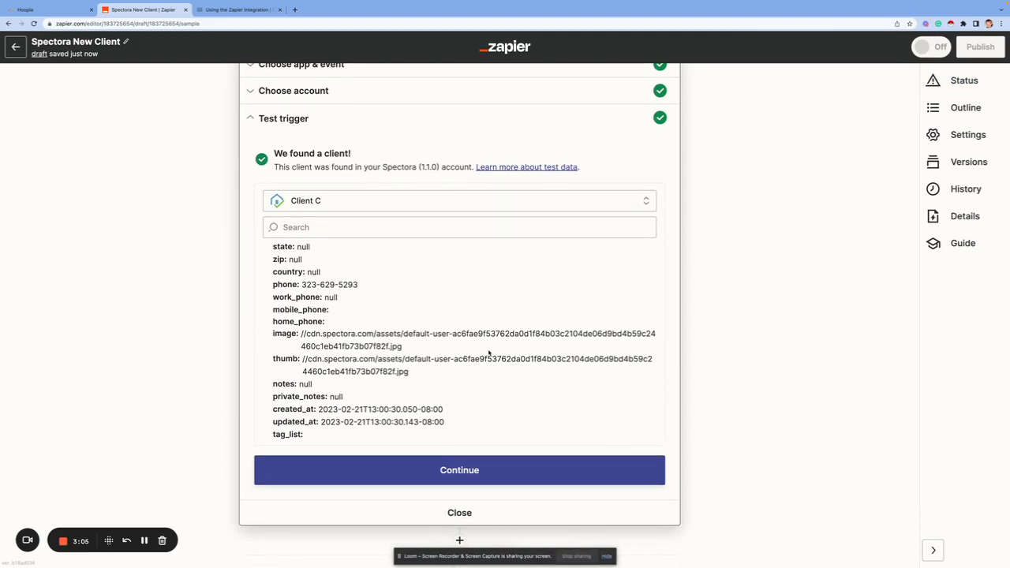
{"action": "left_click", "coordinate": [471, 473]}
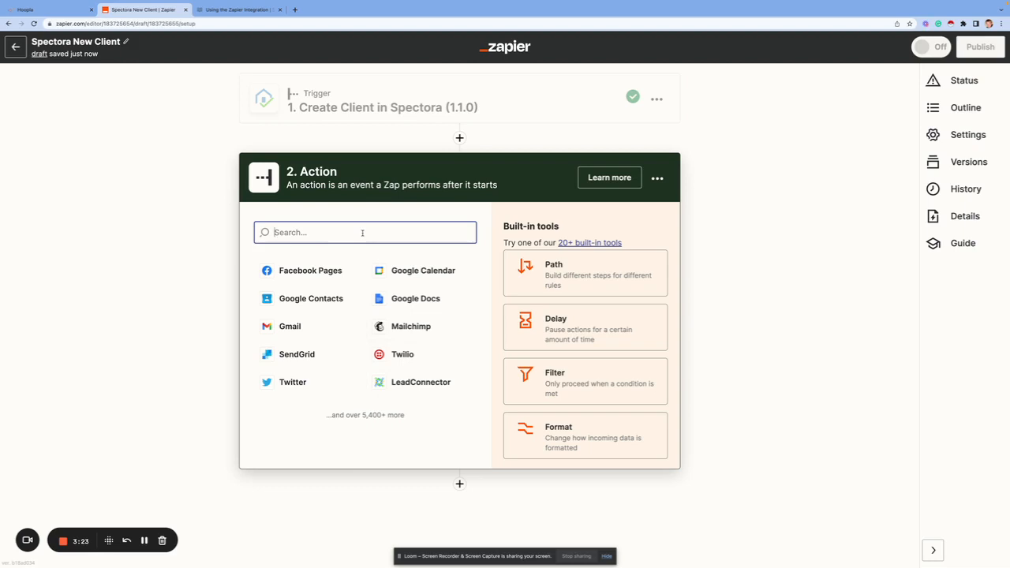
- Set LeadConnector as the action app with the Add/Update Contact event and continue to the account selection
{"action": "type", "text": "lead"}
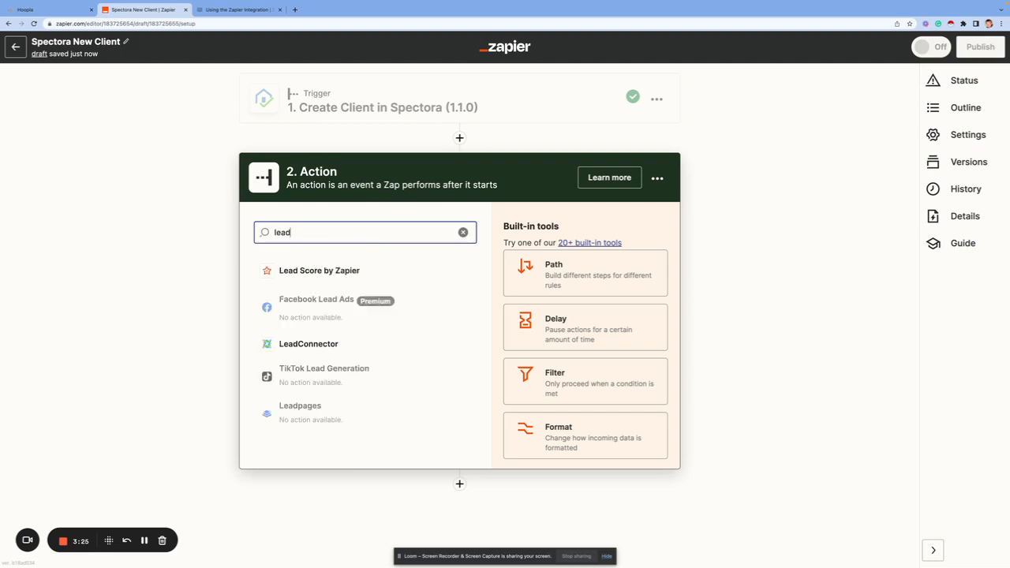
{"action": "left_click", "coordinate": [331, 344]}
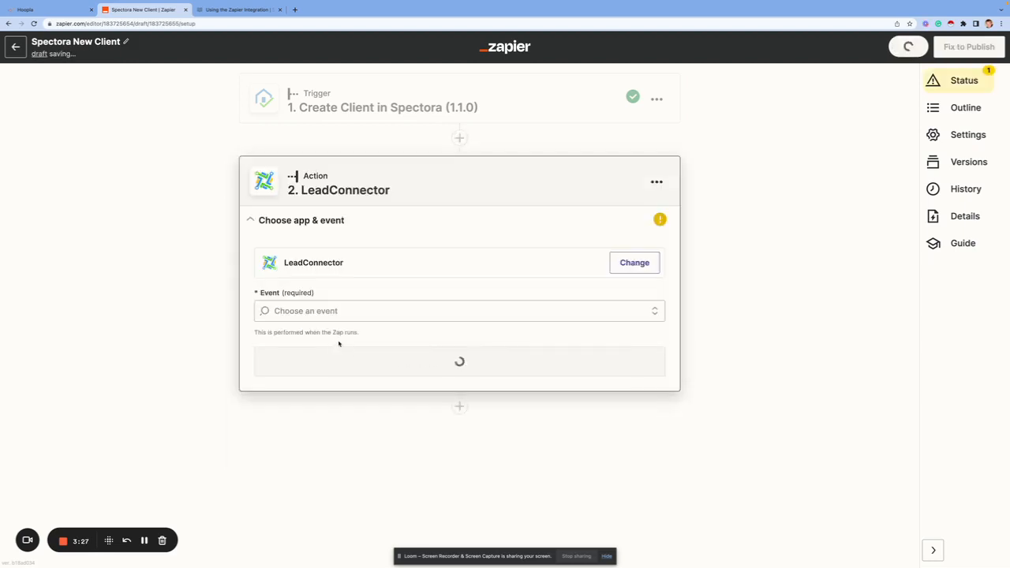
{"action": "left_click", "coordinate": [358, 308]}
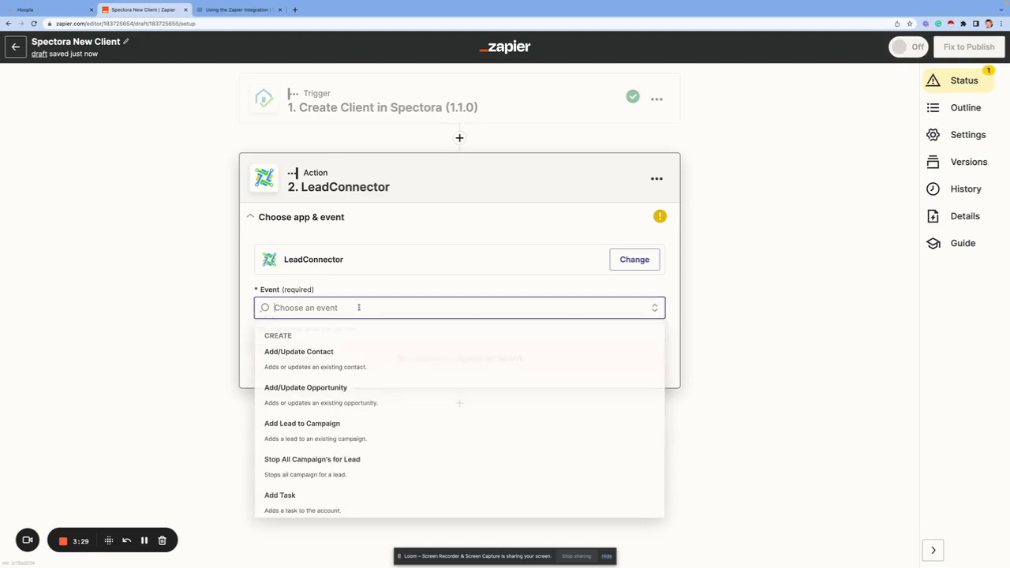
{"action": "left_click", "coordinate": [320, 360]}
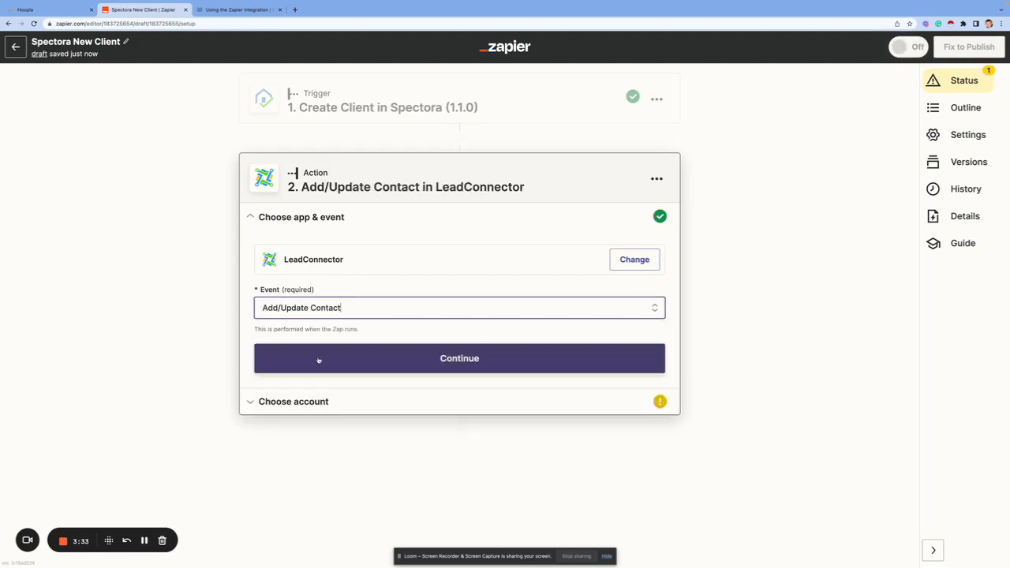
{"action": "left_click", "coordinate": [466, 361]}
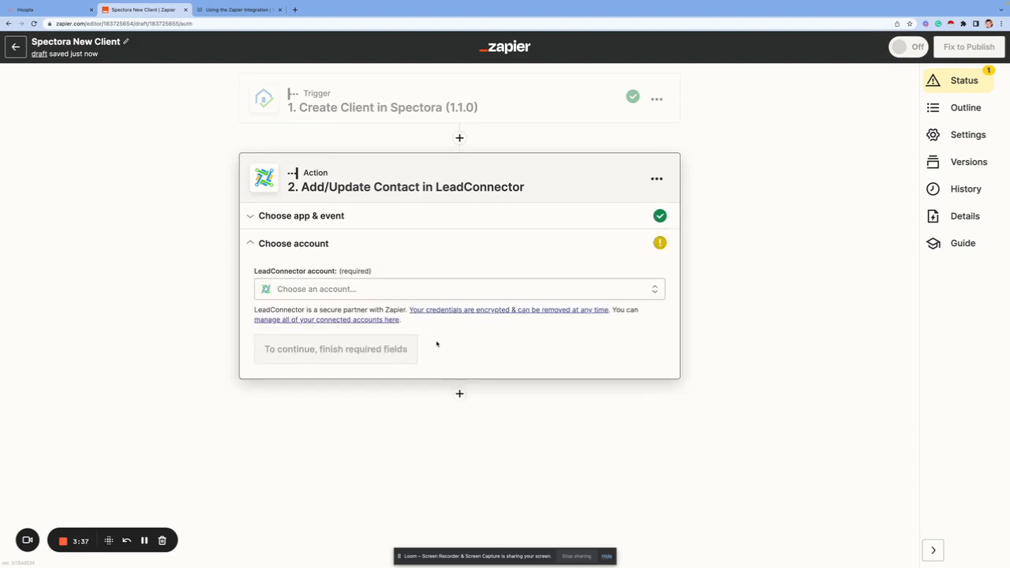
- Choose the connected LeadConnector account for the action and continue to the action setup
{"action": "left_click", "coordinate": [362, 290]}
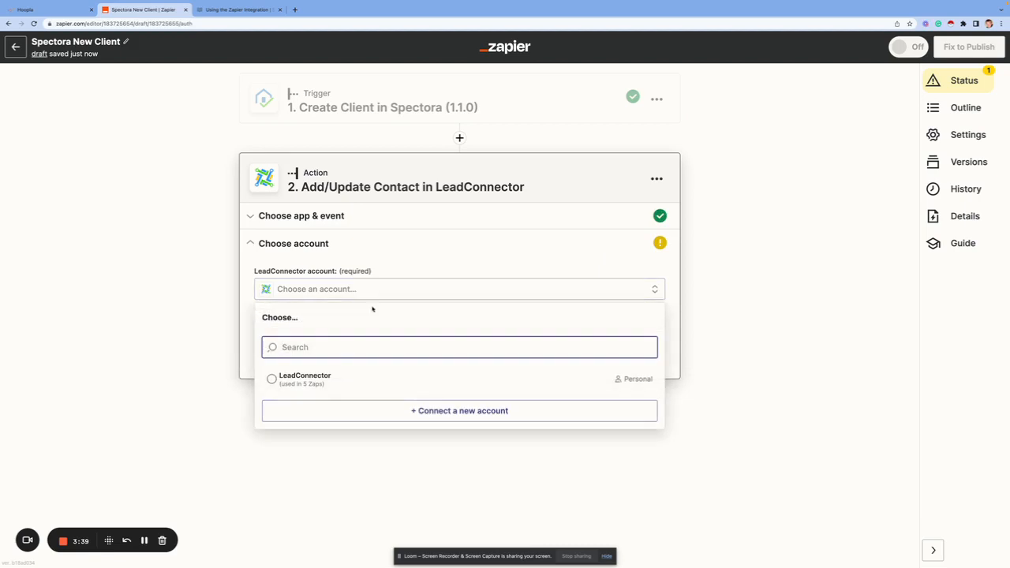
{"action": "left_click", "coordinate": [327, 376]}
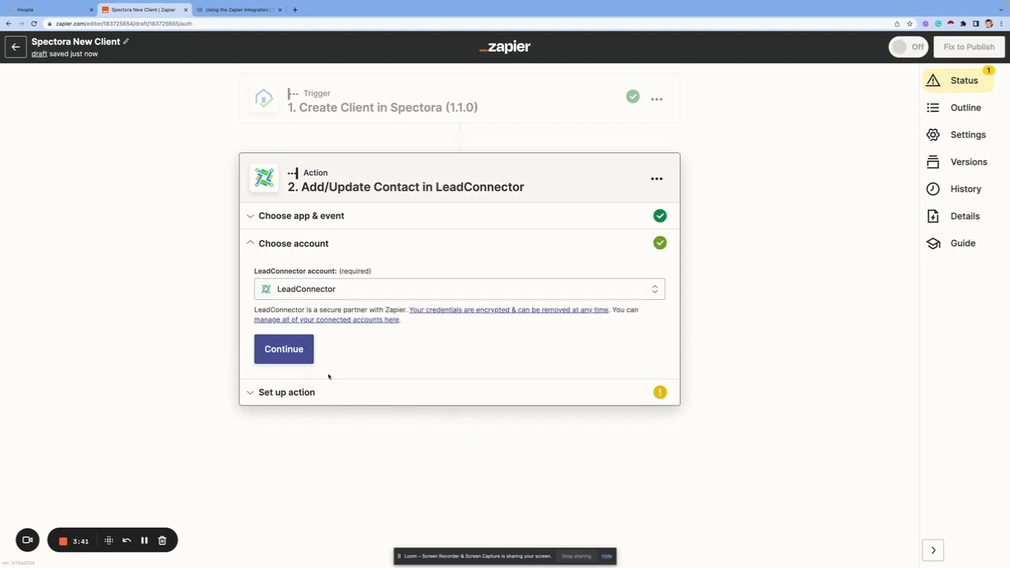
{"action": "left_click", "coordinate": [308, 353]}
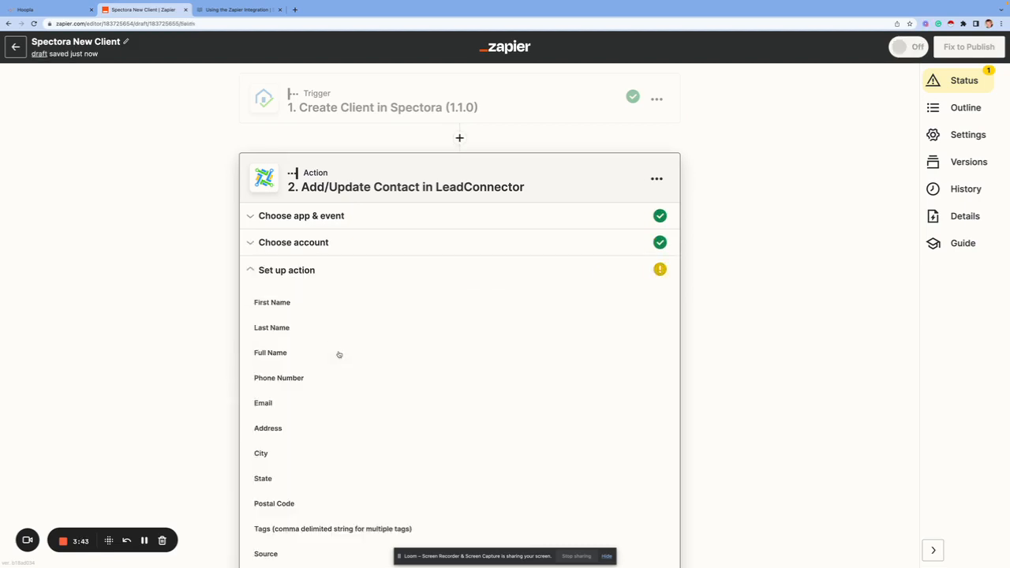
- Map First Name and Last Name to the Spectora trigger's Attributes First Name and Attributes Last Name data
{"action": "left_click", "coordinate": [378, 320]}
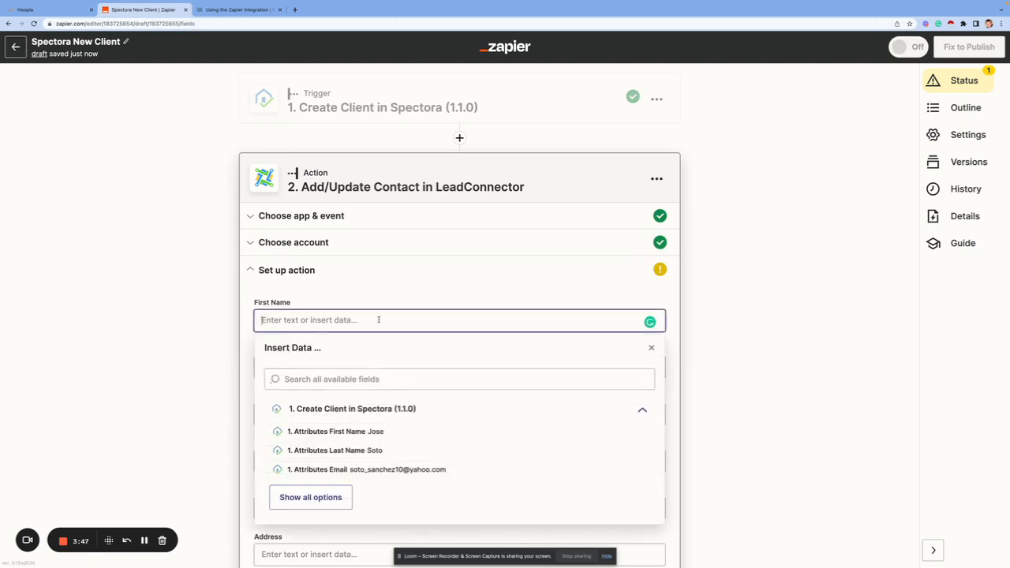
{"action": "left_click", "coordinate": [368, 433]}
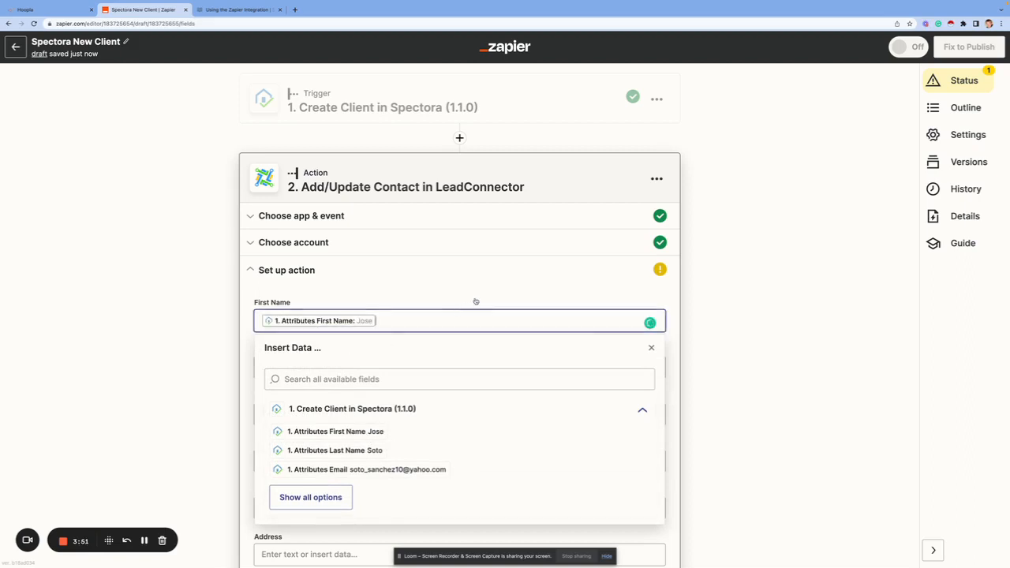
{"action": "key", "text": "Escape"}
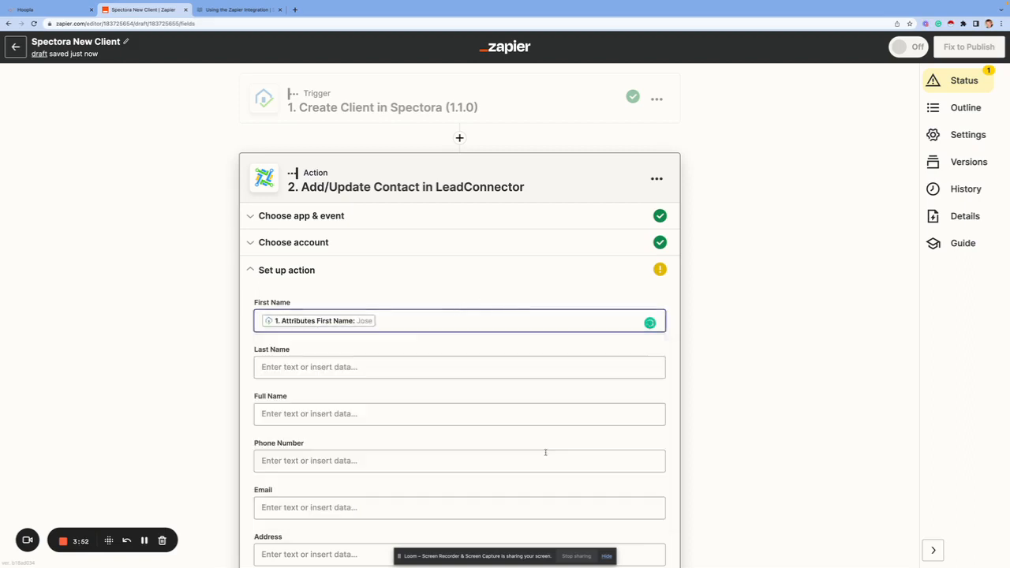
{"action": "left_click", "coordinate": [335, 366]}
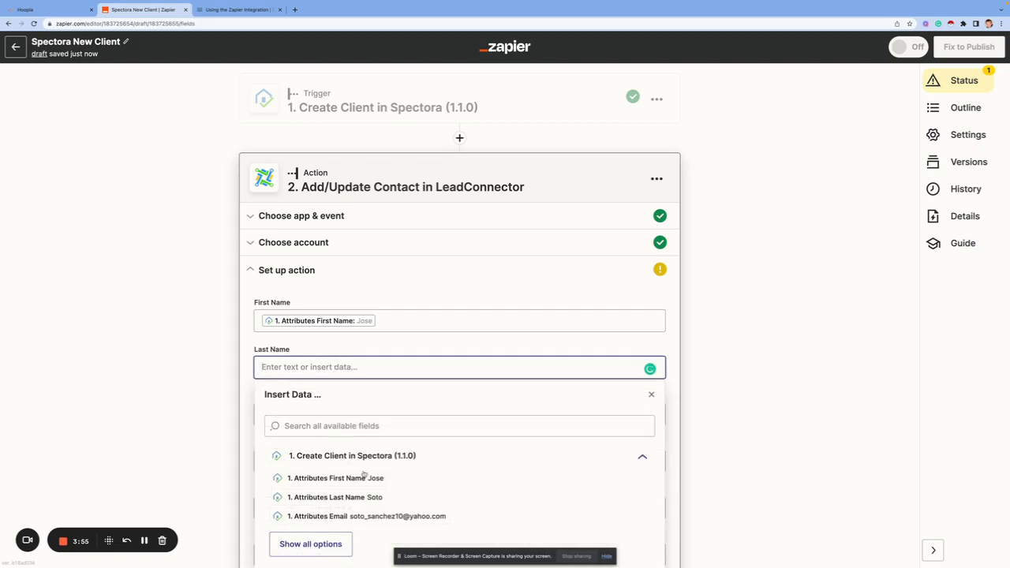
{"action": "left_click", "coordinate": [362, 498]}
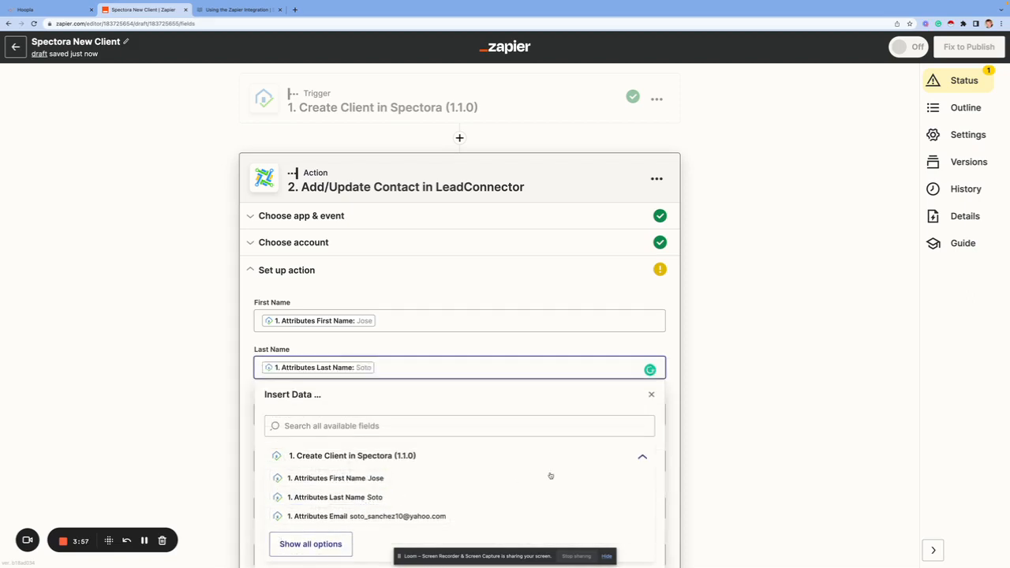
{"action": "left_click", "coordinate": [671, 448]}
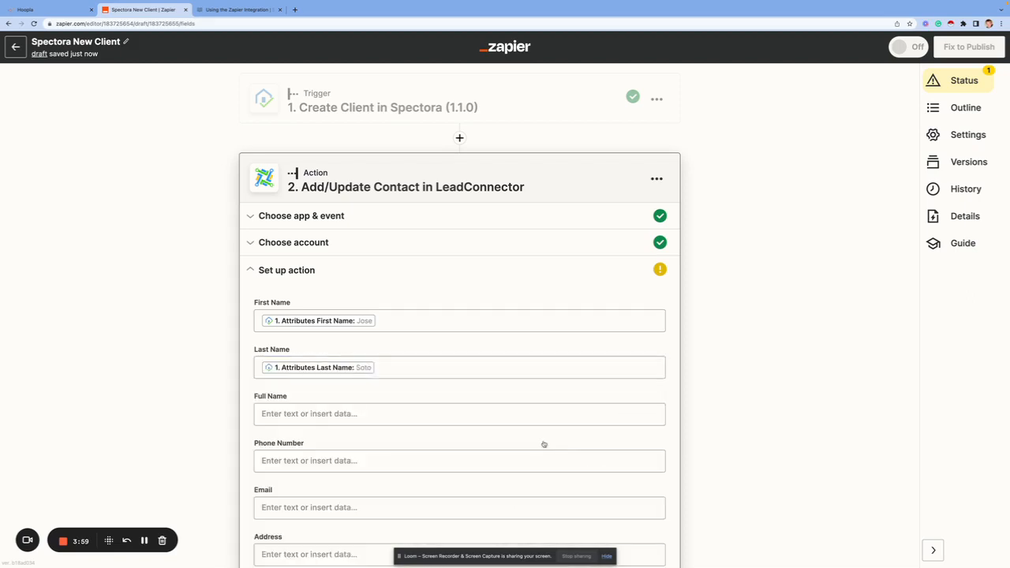
- Map Phone Number to the Attributes Phone data from the full list of Spectora trigger fields
{"action": "scroll", "coordinate": [352, 450], "scroll_direction": "down", "scroll_amount": 1}
{"action": "left_click", "coordinate": [358, 445]}
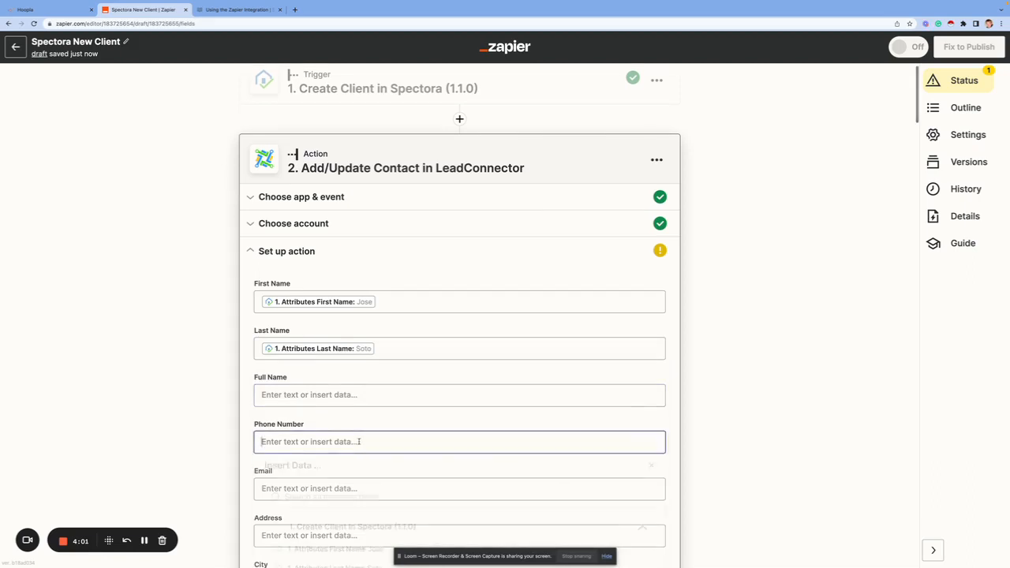
{"action": "scroll", "coordinate": [368, 410], "scroll_direction": "down", "scroll_amount": 3}
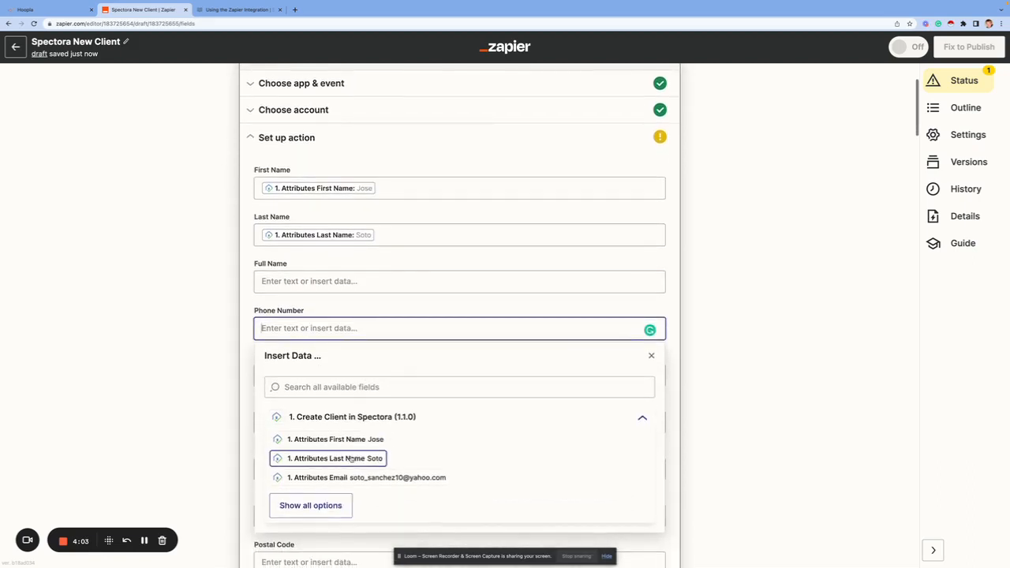
{"action": "scroll", "coordinate": [333, 477], "scroll_direction": "down", "scroll_amount": 1}
{"action": "left_click", "coordinate": [329, 460]}
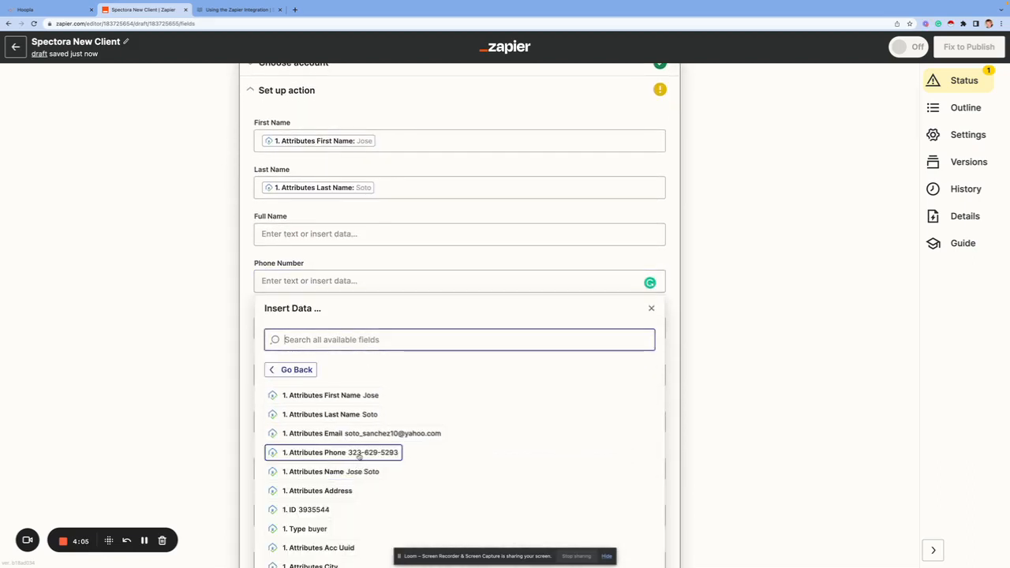
{"action": "left_click", "coordinate": [356, 453]}
{"action": "left_click", "coordinate": [668, 388]}
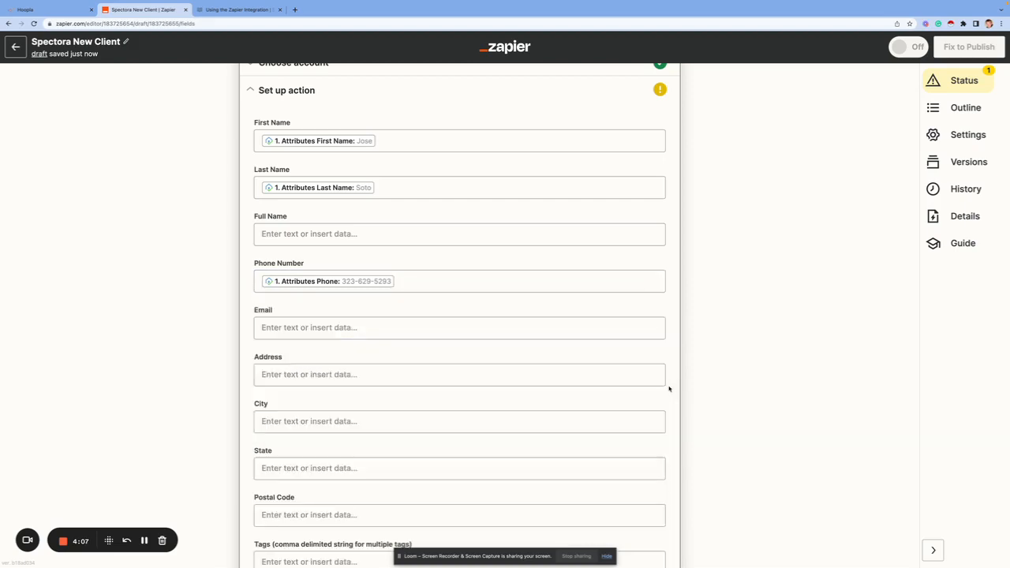
- Map the contact's Email to the Attributes Email data from the Spectora trigger
{"action": "left_click", "coordinate": [355, 330]}
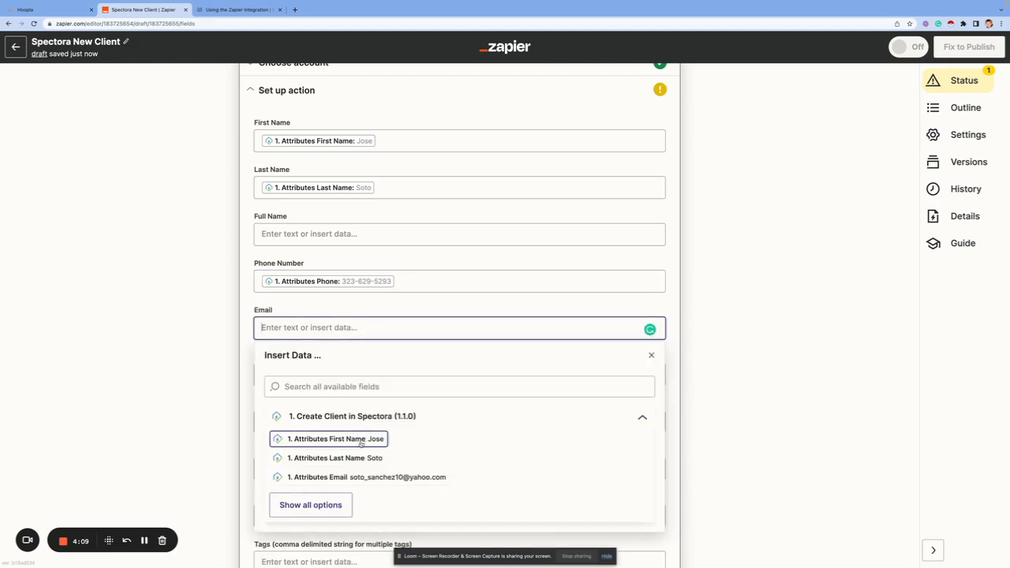
{"action": "scroll", "coordinate": [355, 446], "scroll_direction": "down", "scroll_amount": 1}
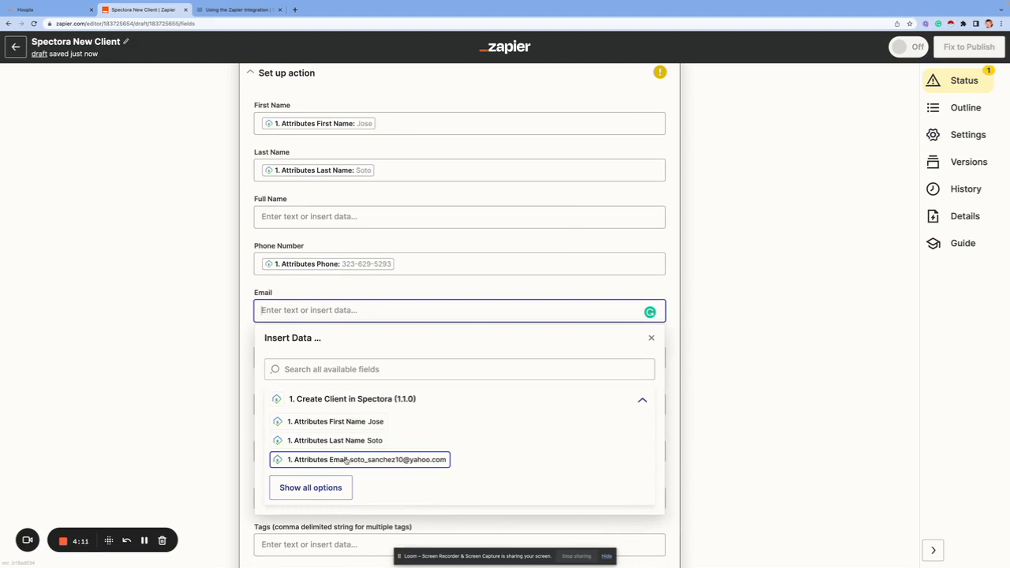
{"action": "left_click", "coordinate": [345, 460]}
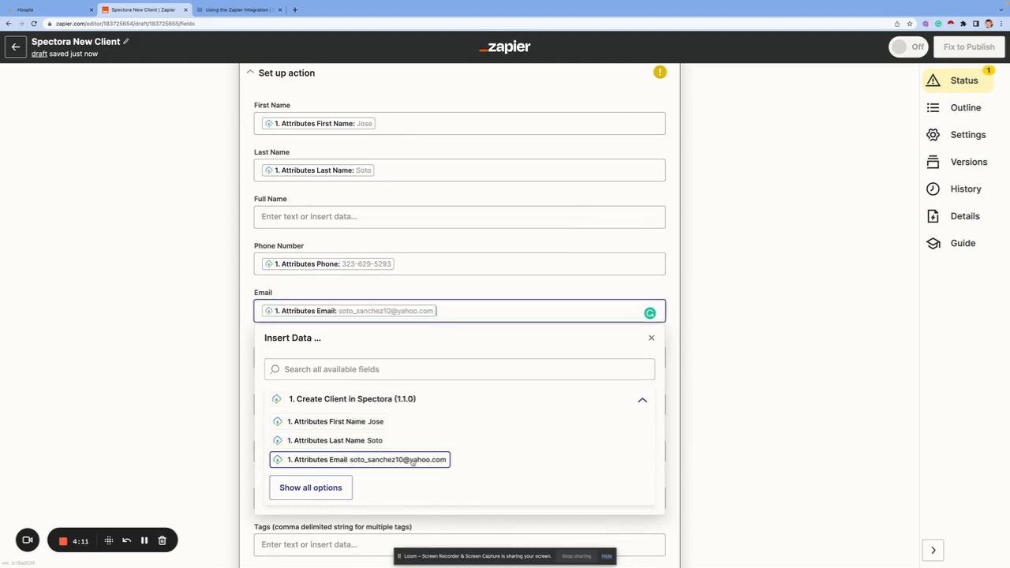
{"action": "left_click", "coordinate": [671, 429]}
- Enter "new client, las vegas, newsletter" as the comma-delimited tags for the contact
{"action": "scroll", "coordinate": [415, 417], "scroll_direction": "down", "scroll_amount": 1}
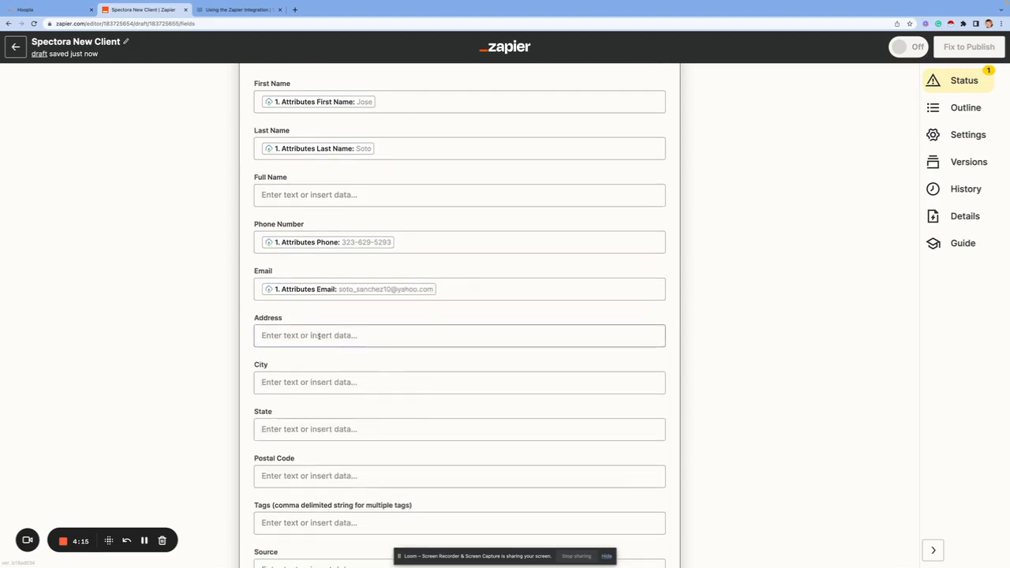
{"action": "scroll", "coordinate": [304, 335], "scroll_direction": "down", "scroll_amount": 5}
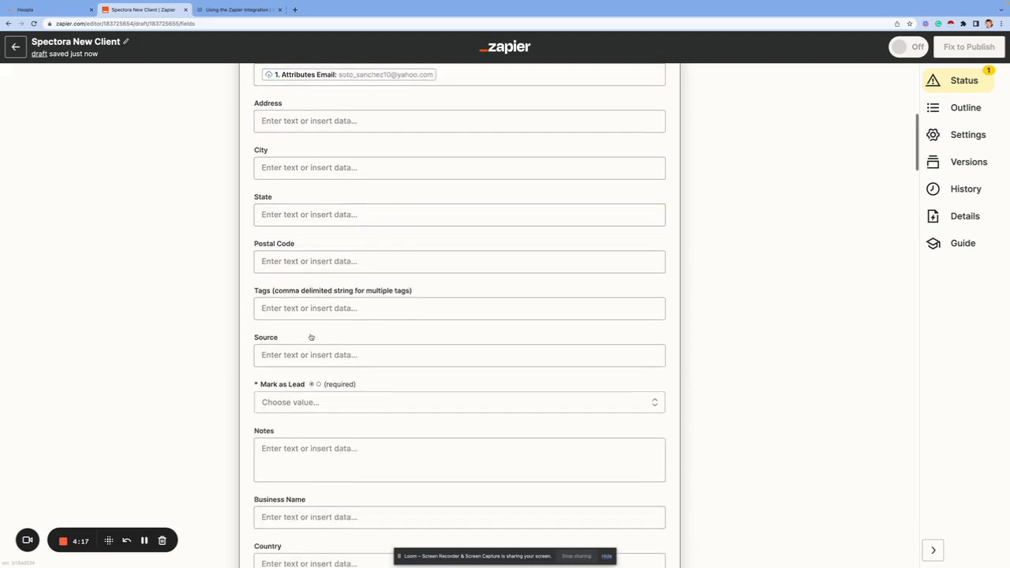
{"action": "scroll", "coordinate": [350, 347], "scroll_direction": "up", "scroll_amount": 1}
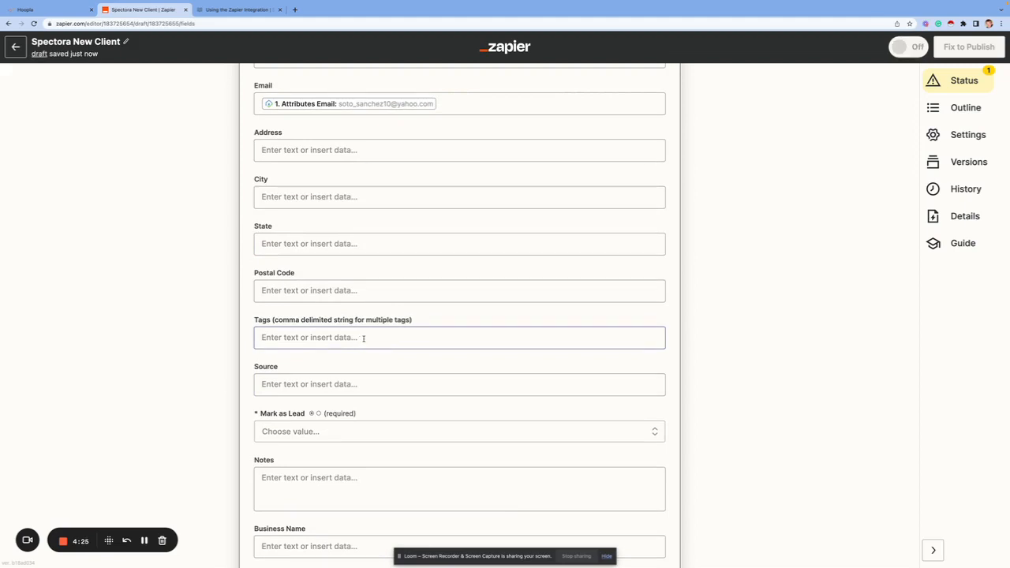
{"action": "left_click", "coordinate": [363, 339]}
{"action": "type", "text": "new"}
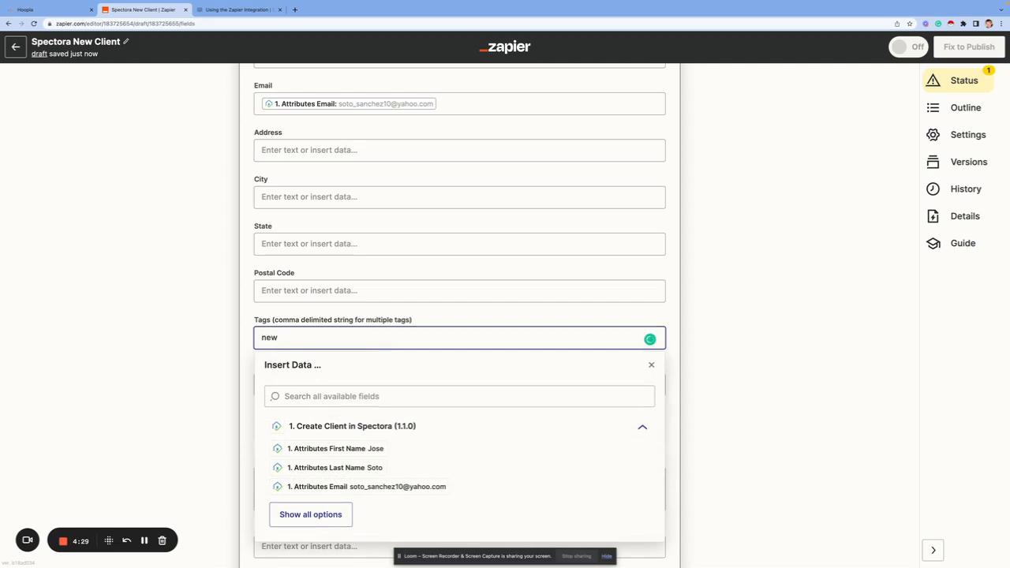
{"action": "type", "text": " client,"}
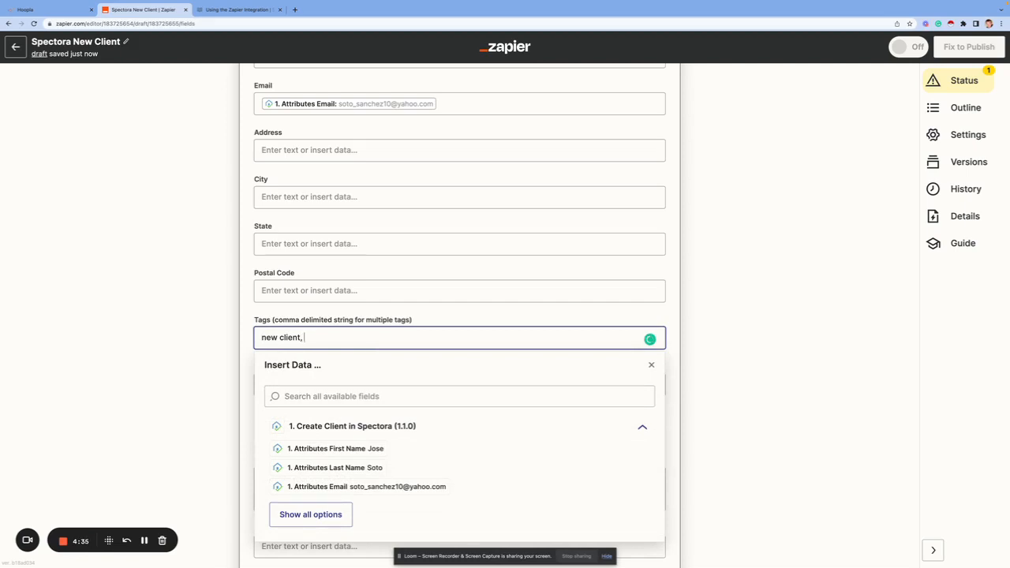
{"action": "type", "text": "las vegas, nletter"}
{"action": "left_click", "coordinate": [360, 337]}
{"action": "type", "text": "s"}
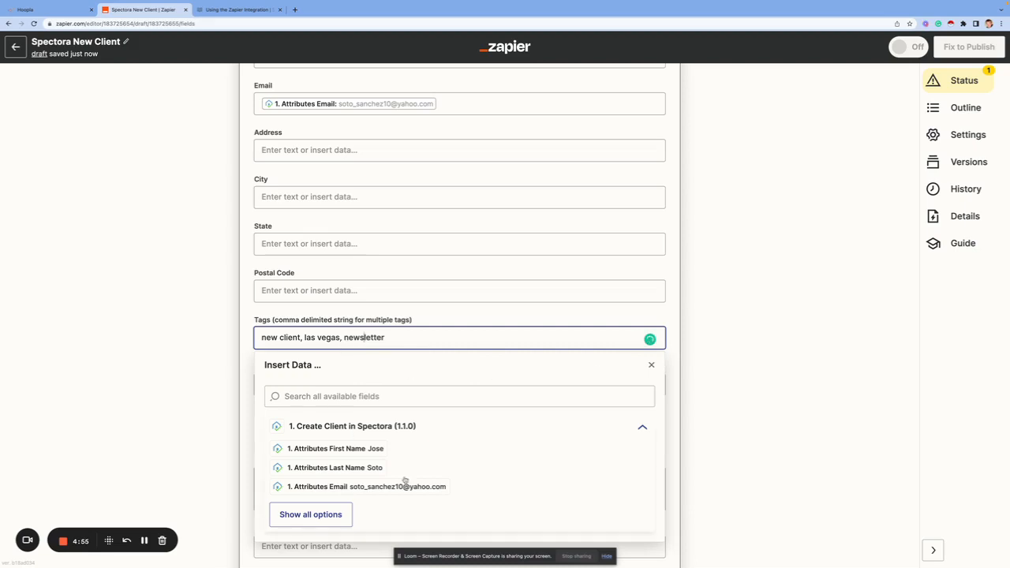
{"action": "left_click", "coordinate": [676, 409]}
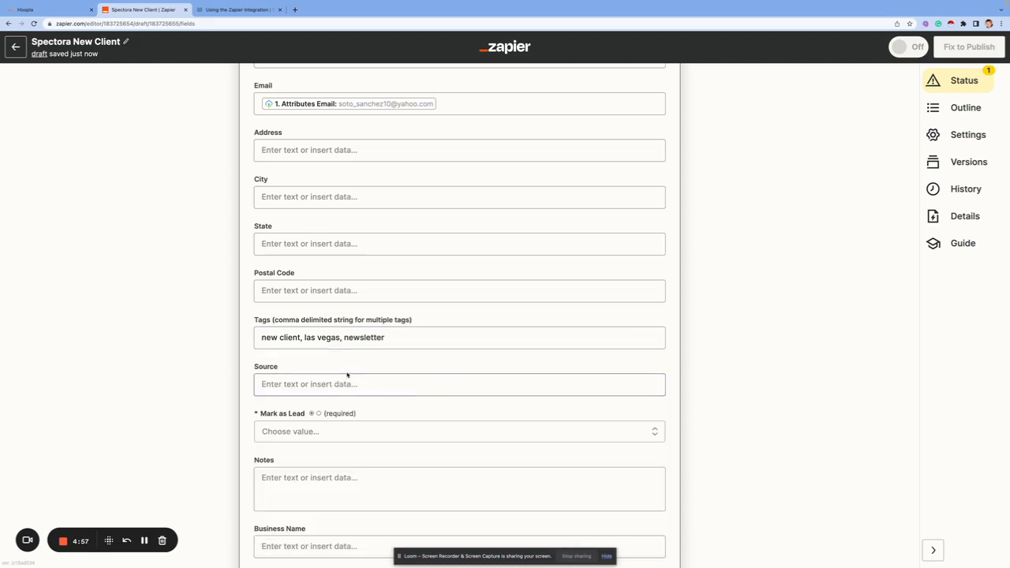
- Look over the neighbouring contact fields and set the required Mark as Lead value to True
{"action": "scroll", "coordinate": [345, 374], "scroll_direction": "down", "scroll_amount": 1}
{"action": "scroll", "coordinate": [288, 410], "scroll_direction": "up", "scroll_amount": 5}
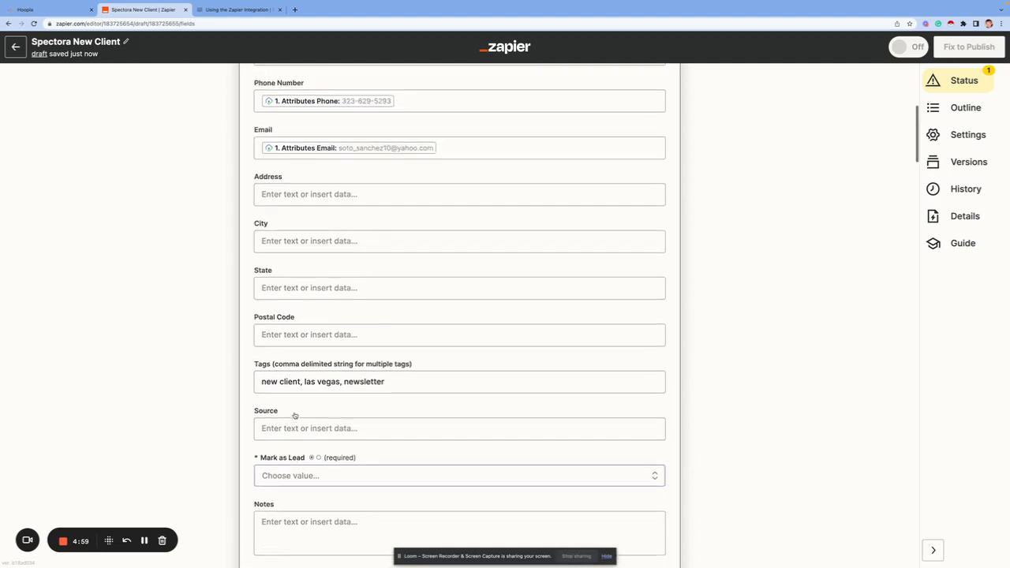
{"action": "scroll", "coordinate": [291, 411], "scroll_direction": "down", "scroll_amount": 2}
{"action": "scroll", "coordinate": [294, 411], "scroll_direction": "down", "scroll_amount": 10}
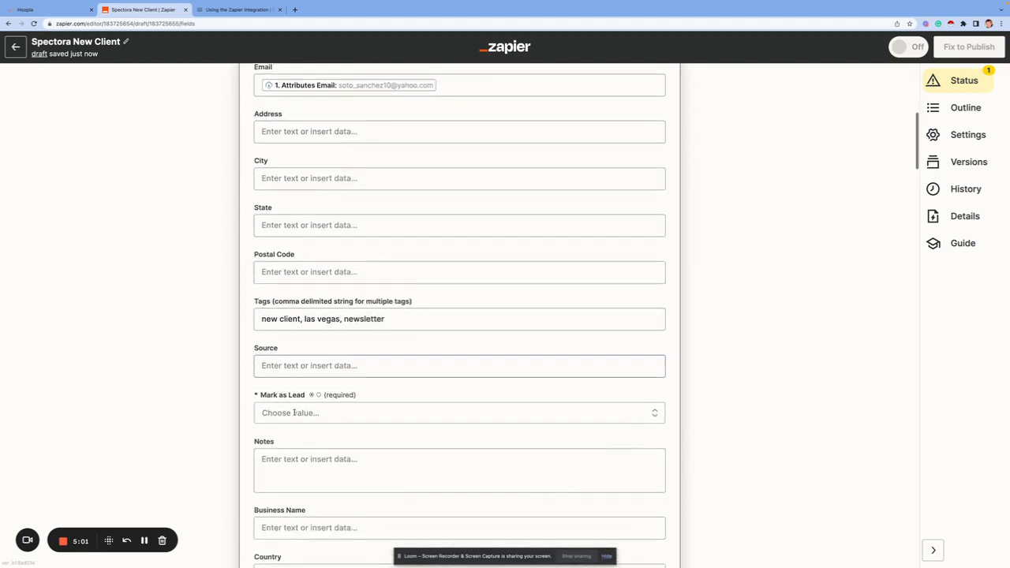
{"action": "scroll", "coordinate": [284, 421], "scroll_direction": "down", "scroll_amount": 1}
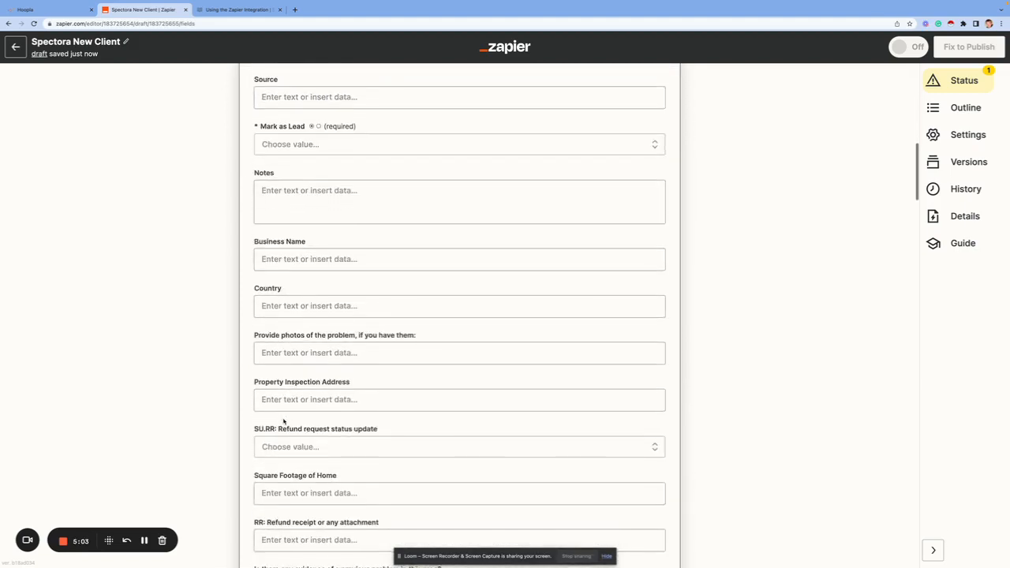
{"action": "scroll", "coordinate": [288, 418], "scroll_direction": "up", "scroll_amount": 4}
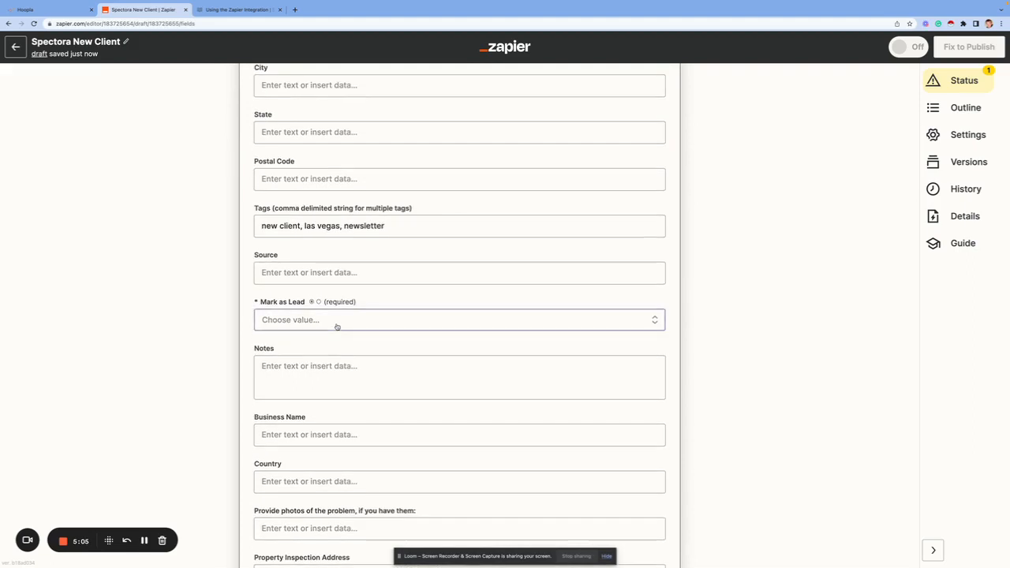
{"action": "left_click", "coordinate": [335, 323]}
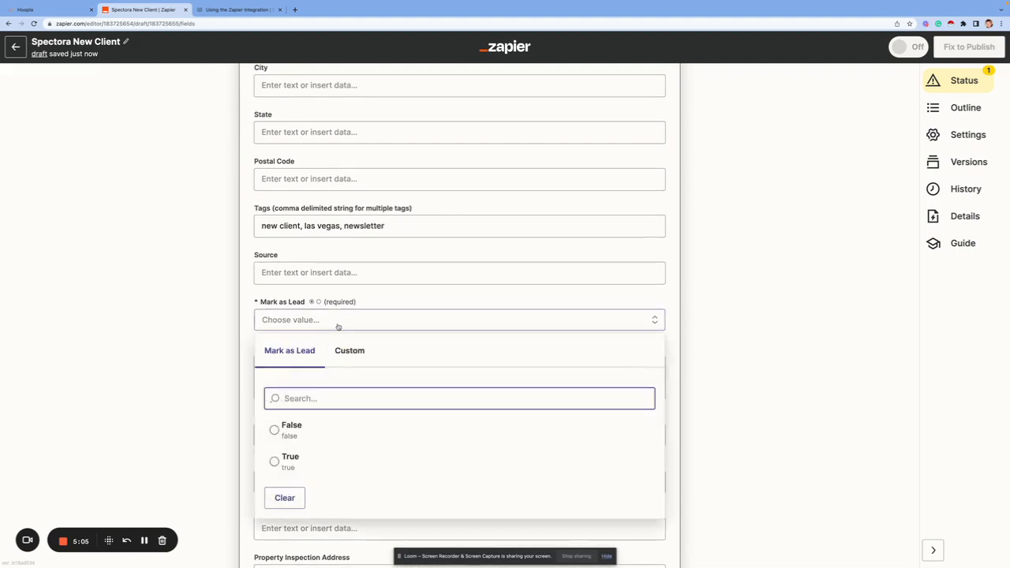
{"action": "left_click", "coordinate": [282, 461]}
- Leave the remaining optional contact fields empty and continue to testing the Add/Update Contact action
{"action": "scroll", "coordinate": [524, 403], "scroll_direction": "down", "scroll_amount": 10}
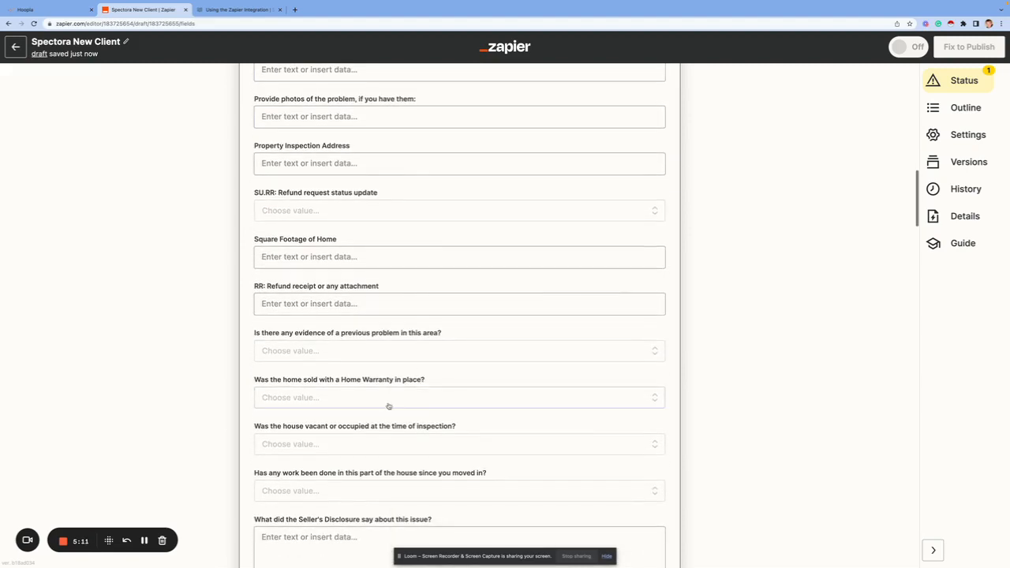
{"action": "scroll", "coordinate": [391, 378], "scroll_direction": "down", "scroll_amount": 1}
{"action": "scroll", "coordinate": [393, 376], "scroll_direction": "down", "scroll_amount": 20}
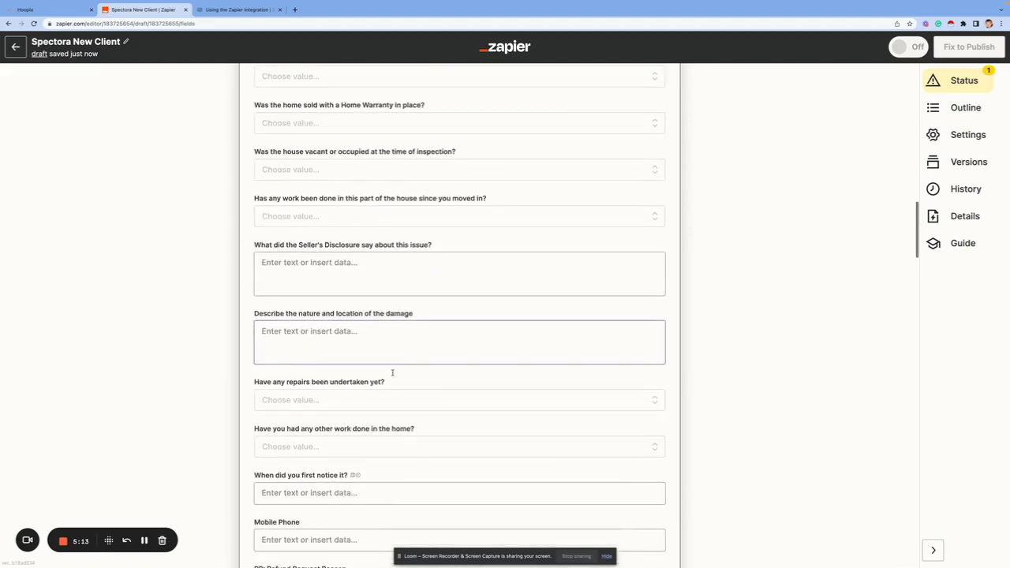
{"action": "scroll", "coordinate": [393, 375], "scroll_direction": "down", "scroll_amount": 20}
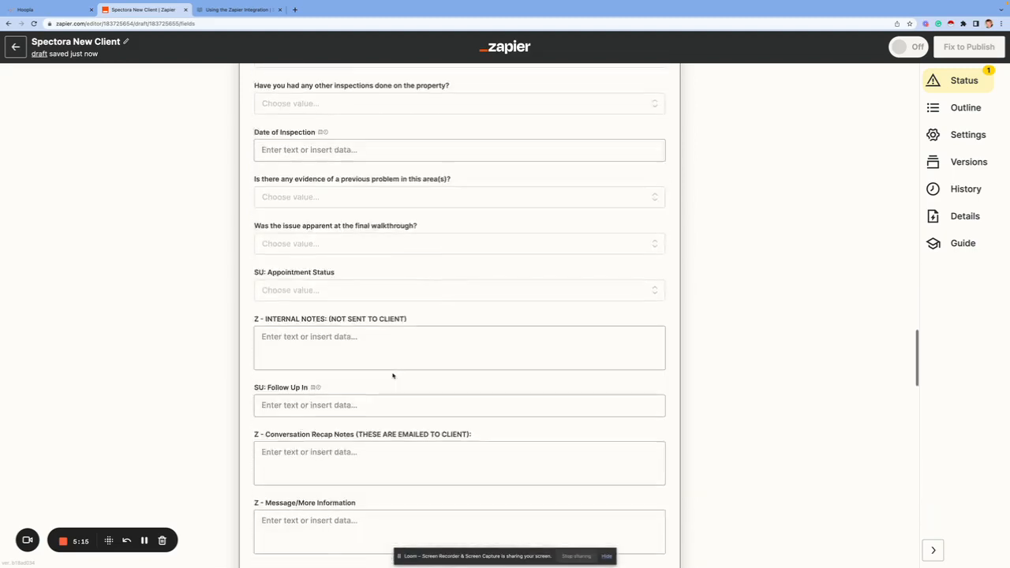
{"action": "scroll", "coordinate": [393, 375], "scroll_direction": "down", "scroll_amount": 10}
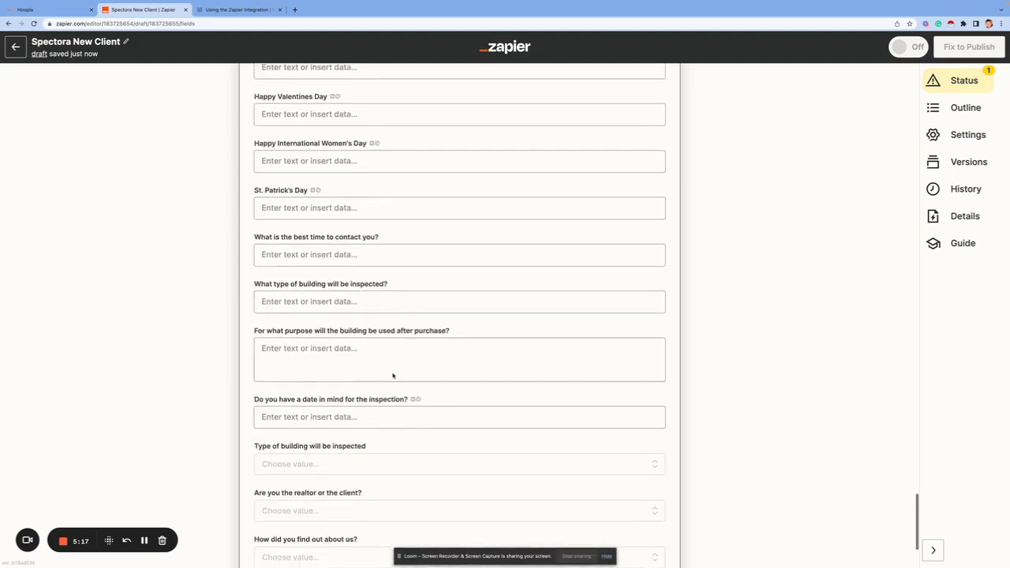
{"action": "left_click", "coordinate": [379, 453]}
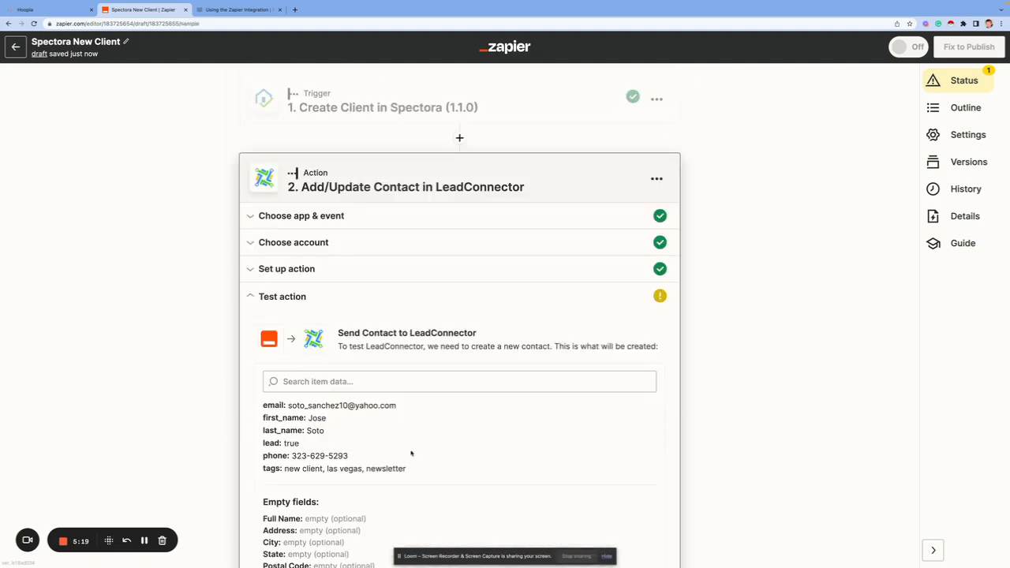
- Review the contact data prepared for LeadConnector and run the action test to send the sample contact
{"action": "scroll", "coordinate": [434, 439], "scroll_direction": "down", "scroll_amount": 15}
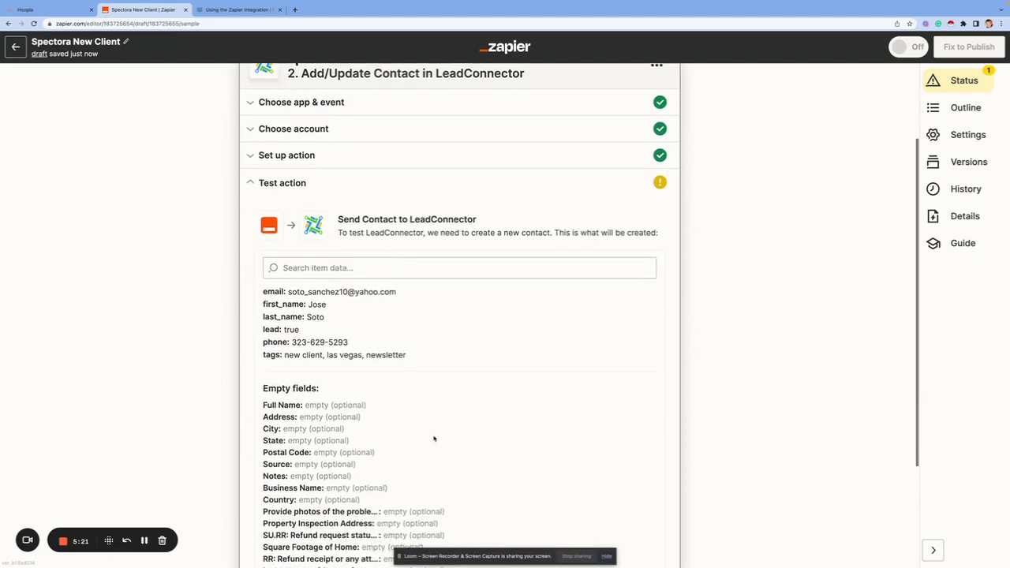
{"action": "scroll", "coordinate": [590, 443], "scroll_direction": "down", "scroll_amount": 5}
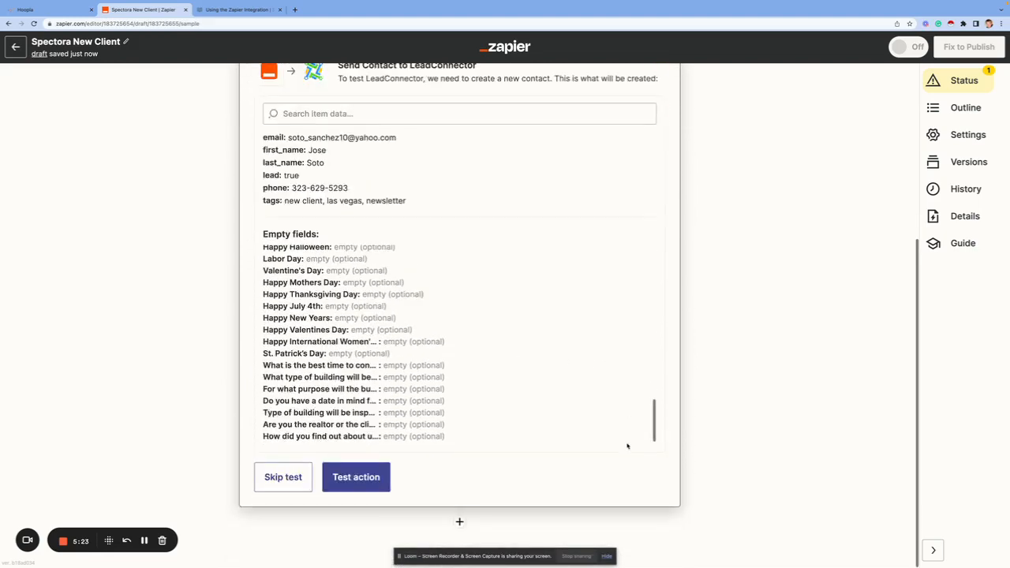
{"action": "left_click", "coordinate": [354, 478]}
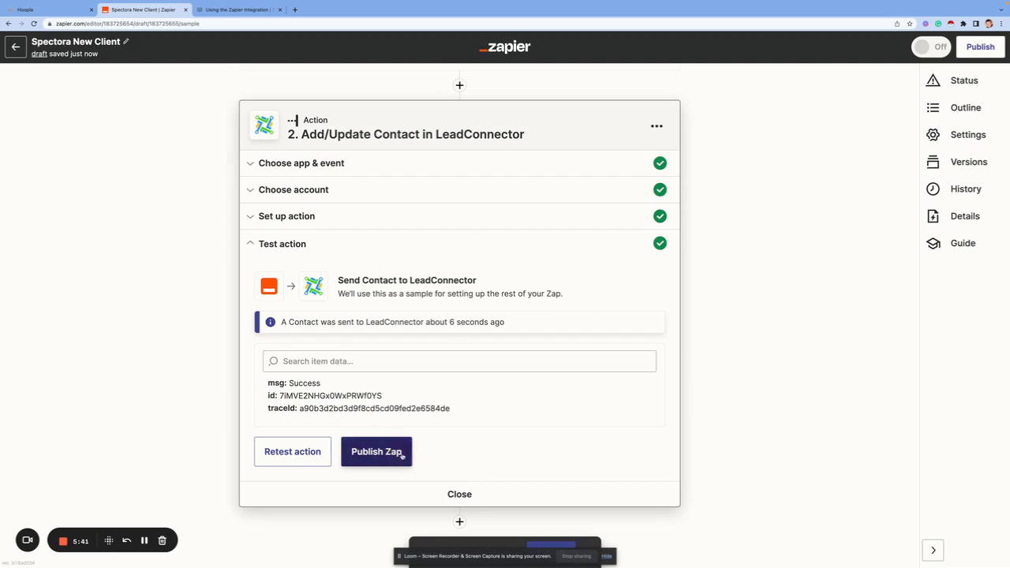
- Close the Add/Update Contact step and leave the draft for the Zaps list without publishing it
{"action": "left_click", "coordinate": [464, 496]}
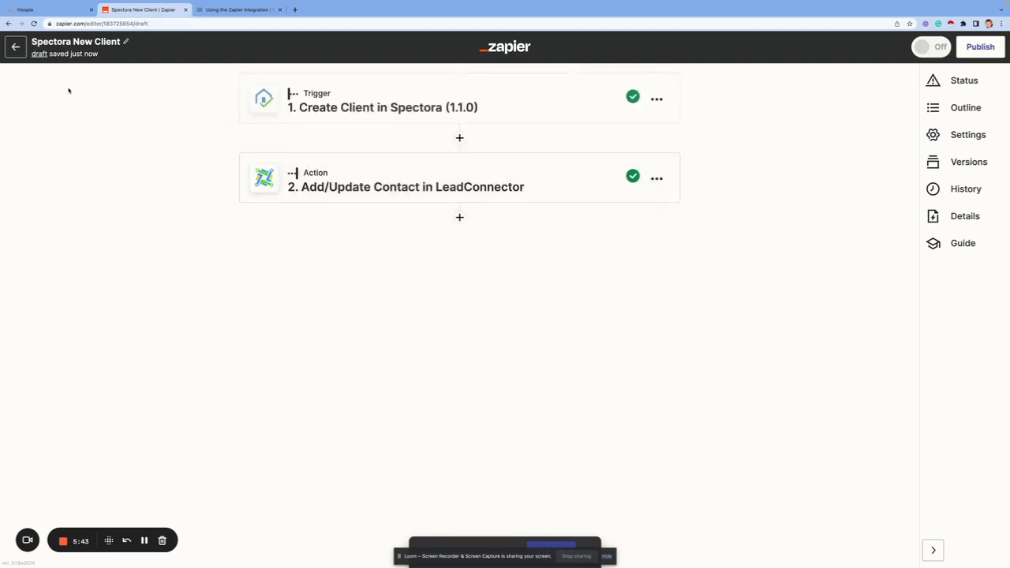
{"action": "left_click", "coordinate": [15, 47]}
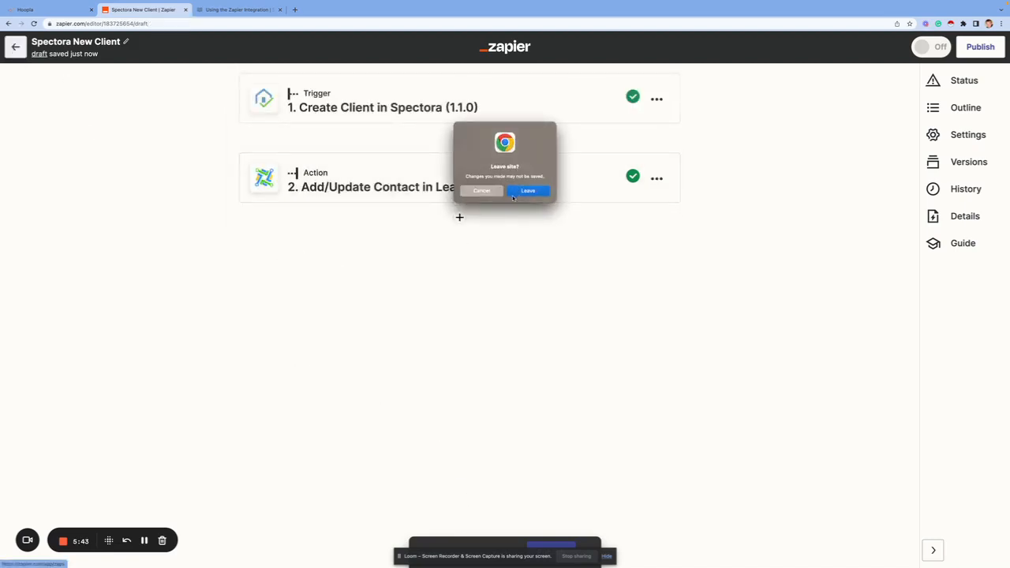
{"action": "left_click", "coordinate": [515, 194]}
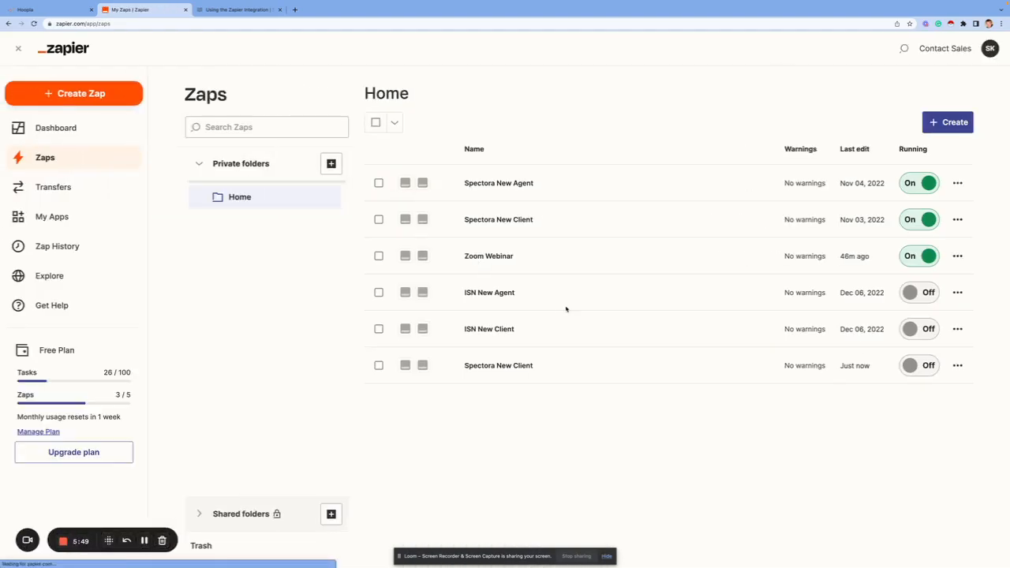
- Open the existing Spectora New Agent Zap and examine its Create Agent trigger and its contact action's tags and lead setting
{"action": "left_click", "coordinate": [520, 184]}
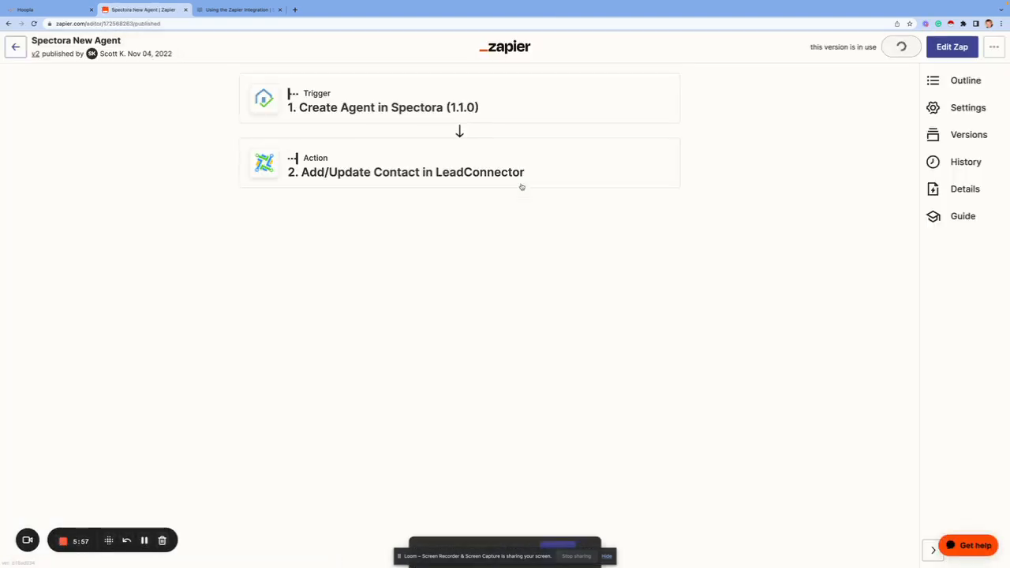
{"action": "left_click", "coordinate": [357, 109]}
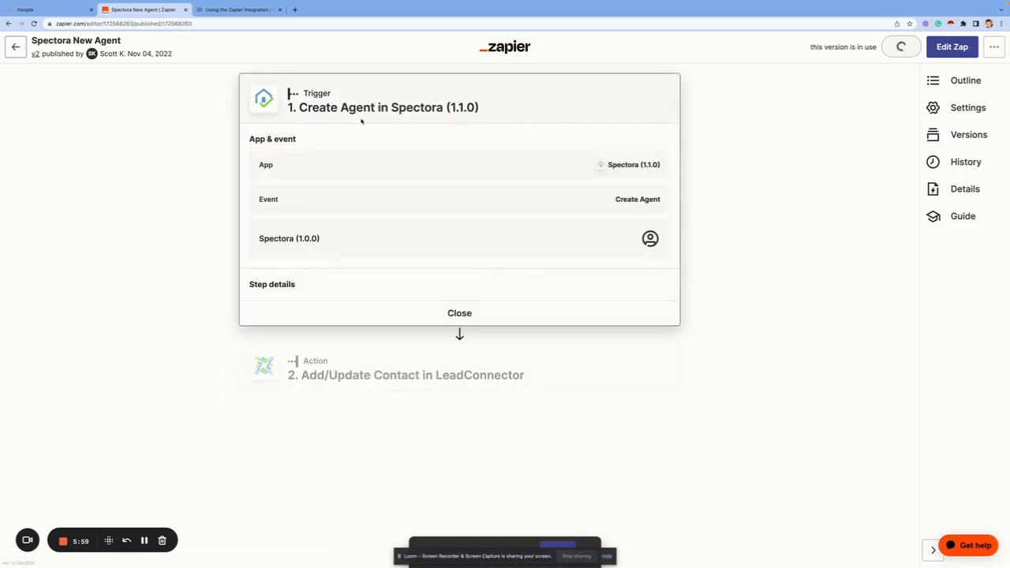
{"action": "left_click", "coordinate": [452, 367]}
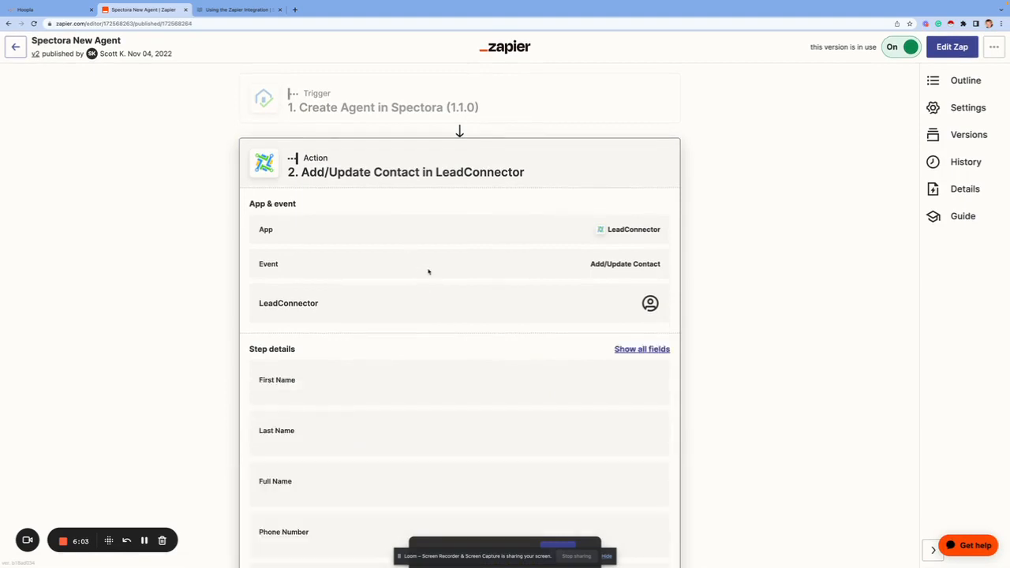
{"action": "scroll", "coordinate": [433, 282], "scroll_direction": "down", "scroll_amount": 6}
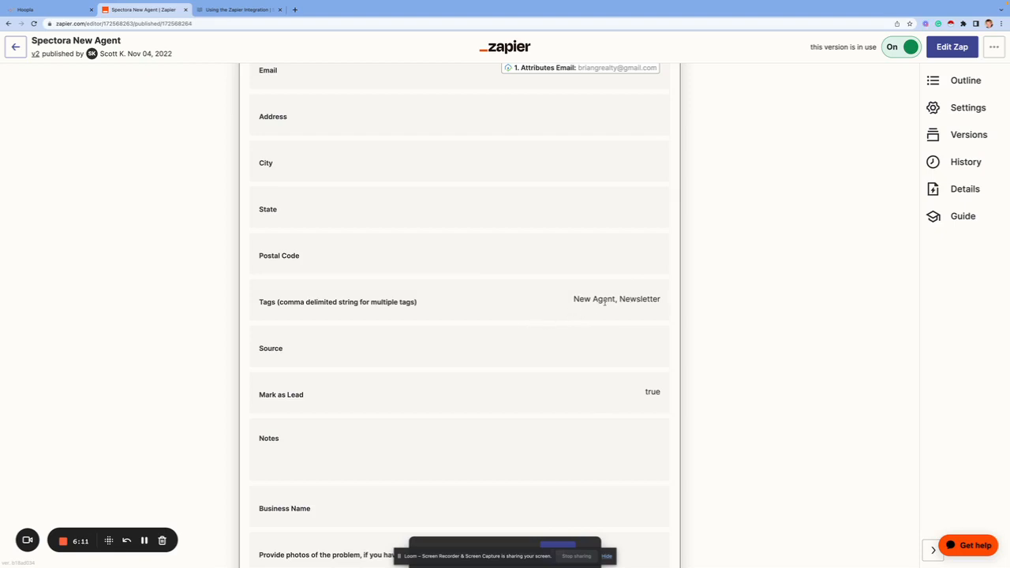
{"action": "scroll", "coordinate": [605, 302], "scroll_direction": "down", "scroll_amount": 2}
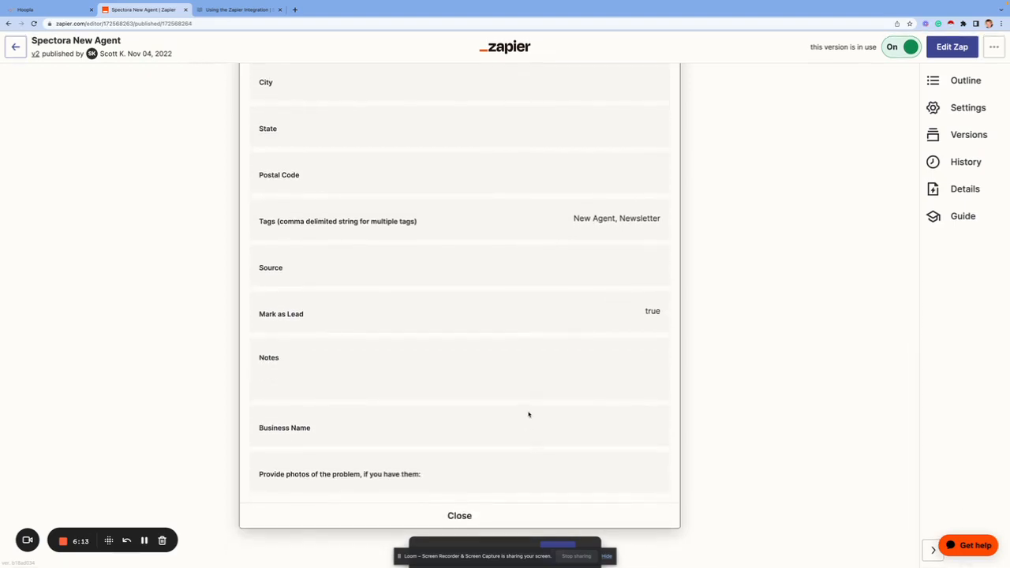
{"action": "left_click", "coordinate": [481, 516]}
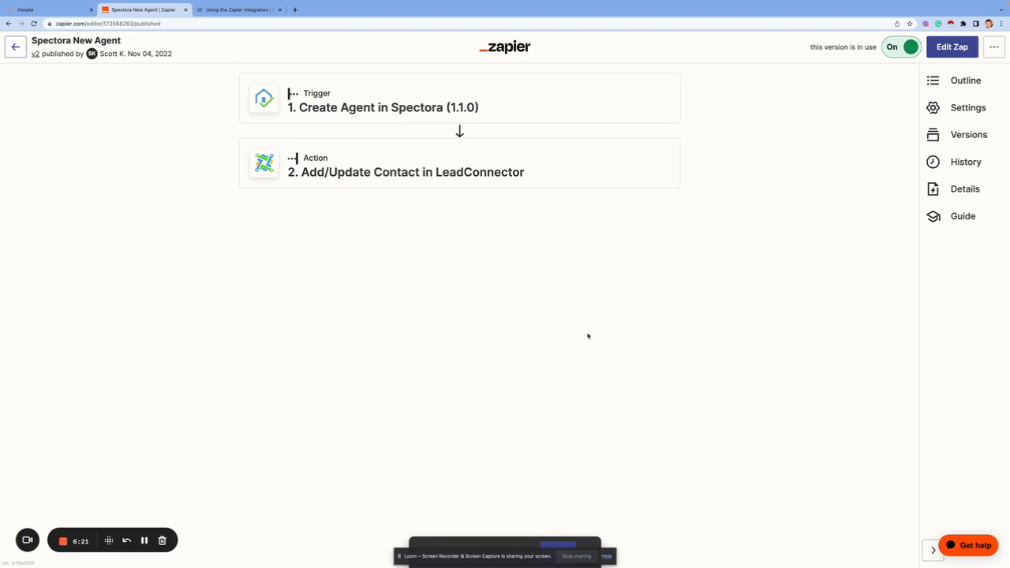
- Look through Spectora's support article on the Zapier integration, covering the beta invite, Zap creation and available triggers
{"action": "left_click", "coordinate": [243, 10]}
{"action": "scroll", "coordinate": [507, 210], "scroll_direction": "up", "scroll_amount": 3}
{"action": "scroll", "coordinate": [507, 210], "scroll_direction": "down", "scroll_amount": 15}
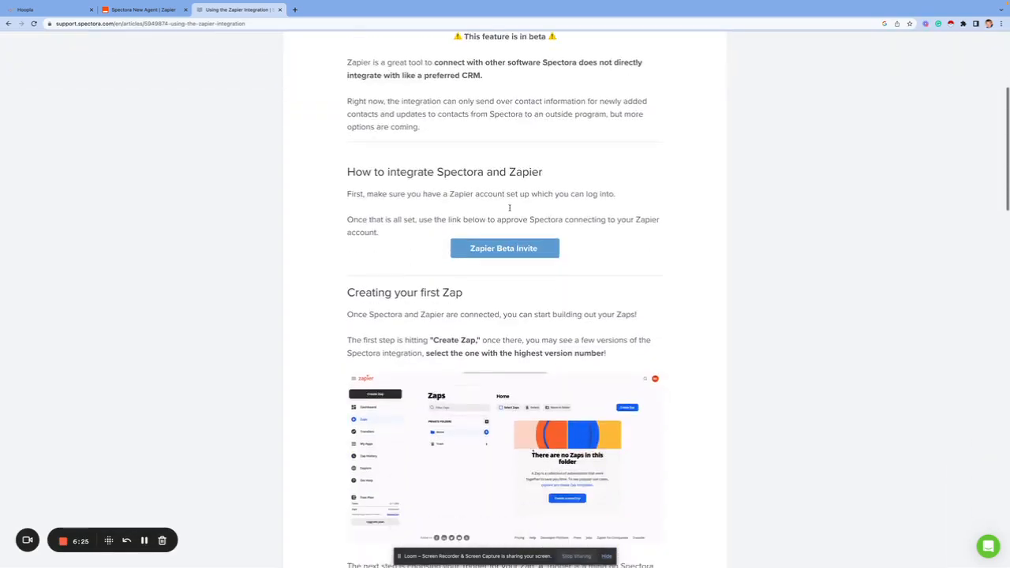
{"action": "scroll", "coordinate": [578, 265], "scroll_direction": "up", "scroll_amount": 15}
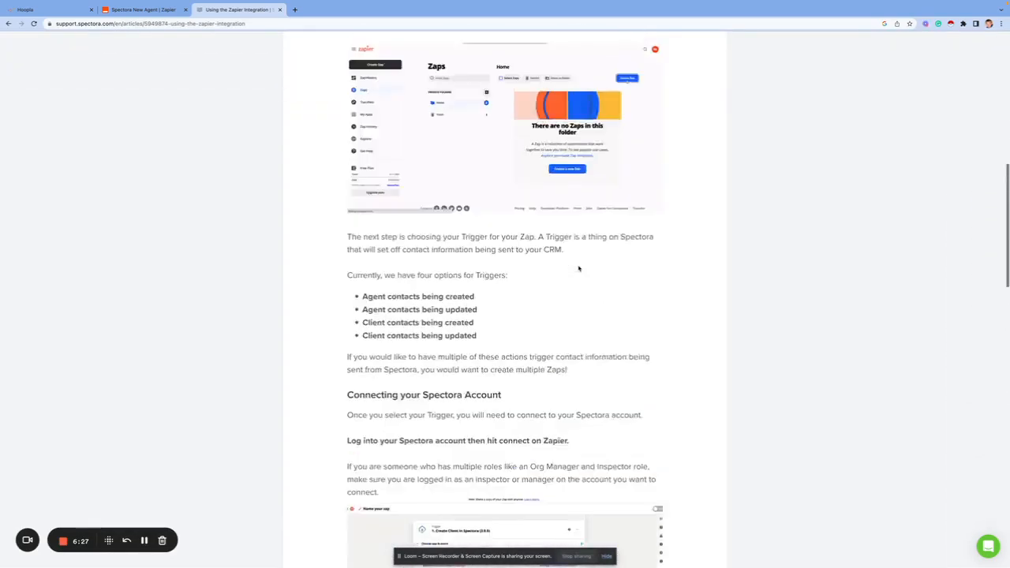